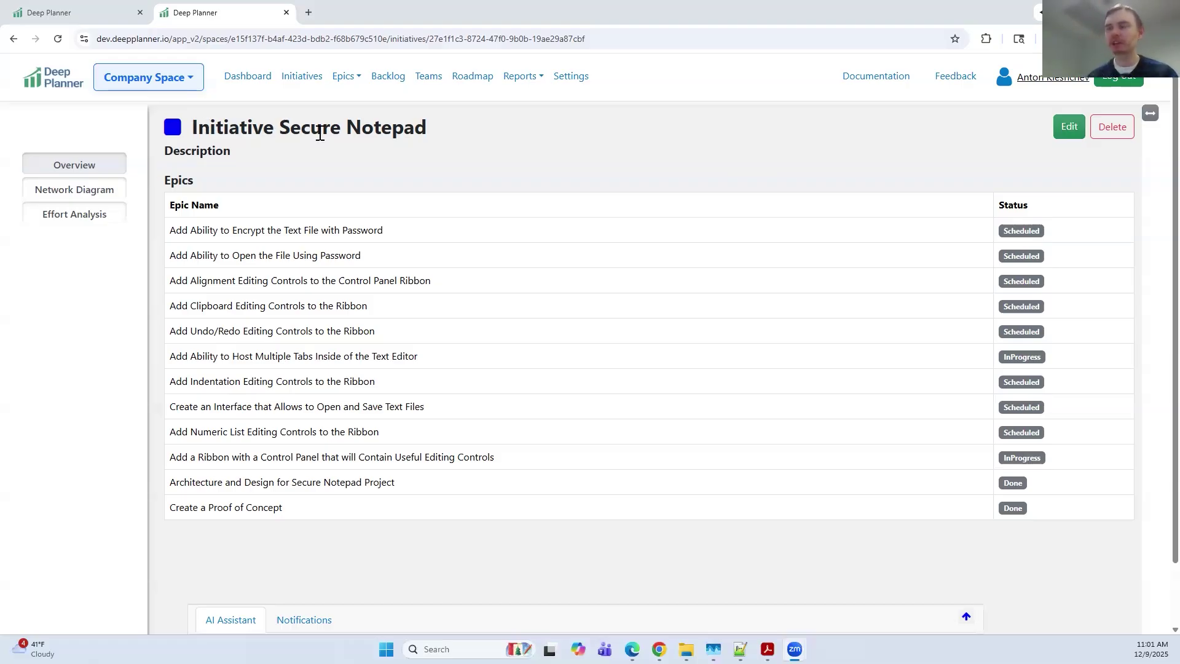
{"action": "left_click_drag", "start_coordinate": [192, 127], "coordinate": [263, 128]}
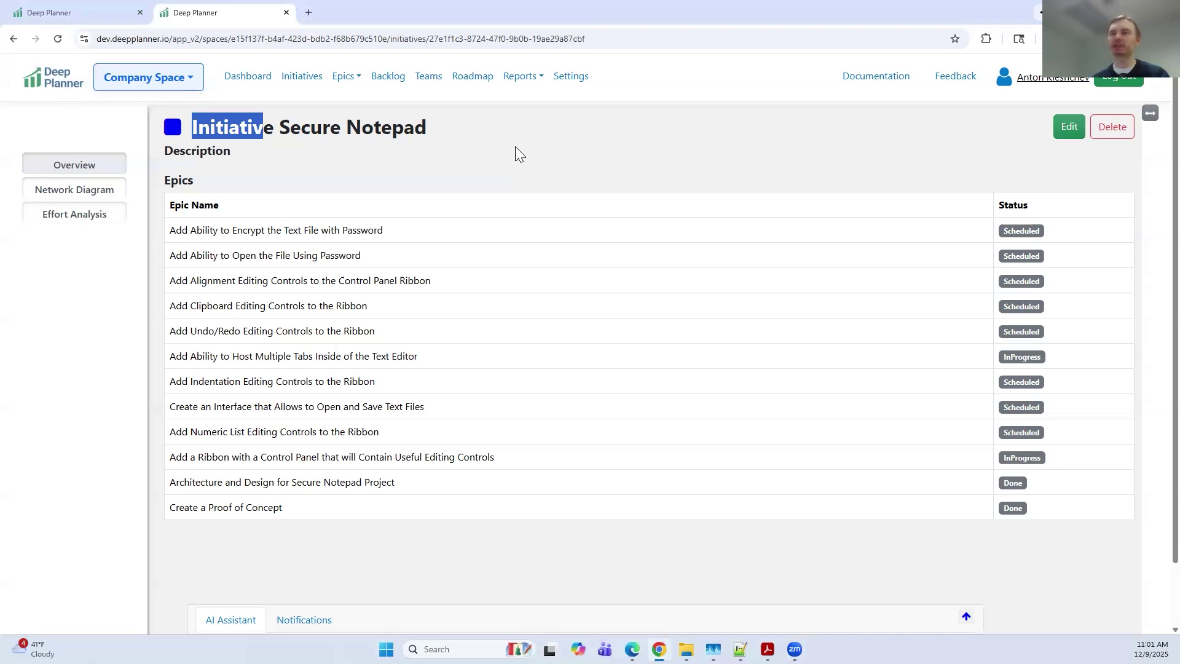
{"action": "left_click", "coordinate": [515, 146]}
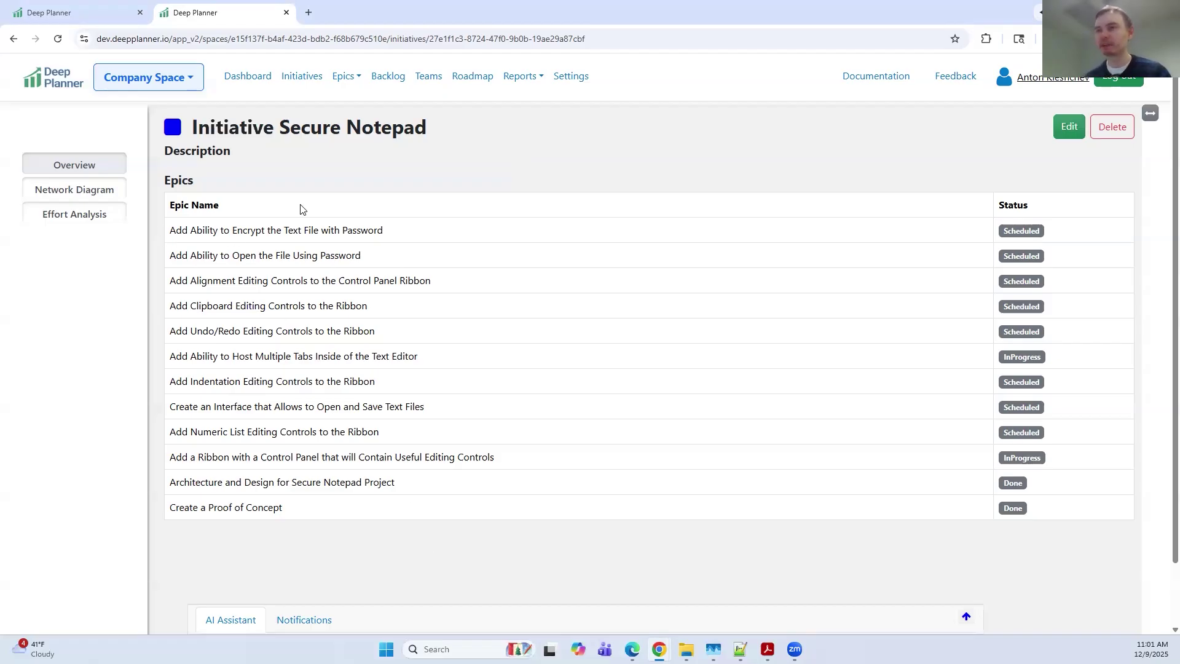
{"action": "left_click_drag", "start_coordinate": [492, 132], "coordinate": [278, 128]}
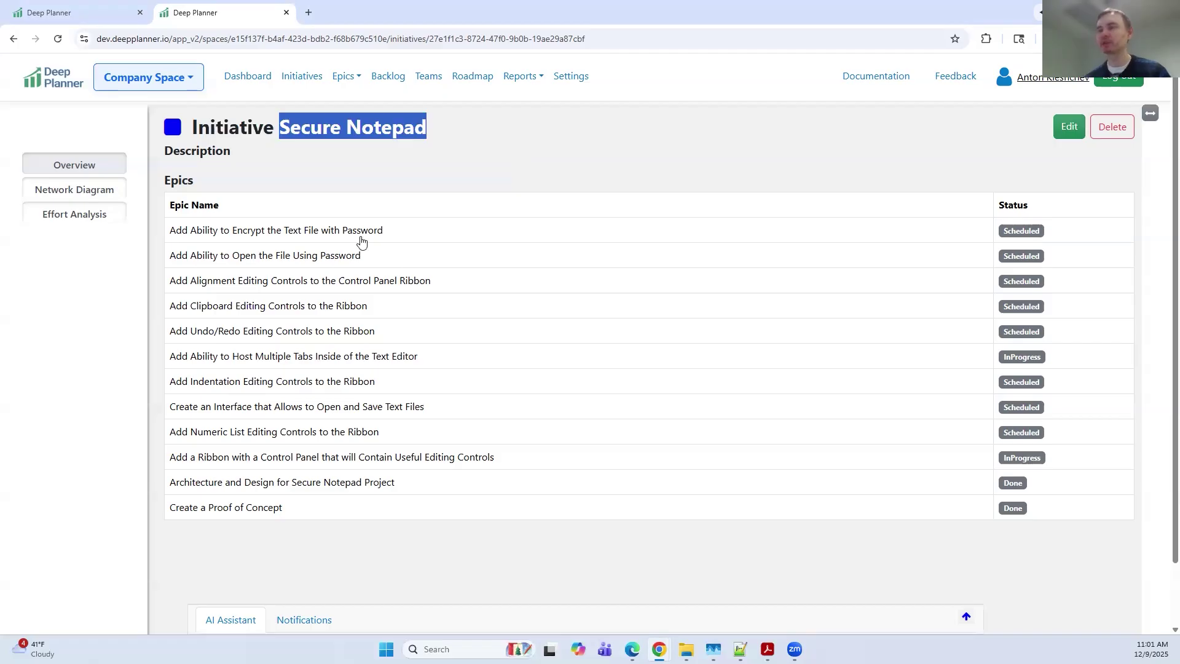
{"action": "left_click", "coordinate": [361, 239]}
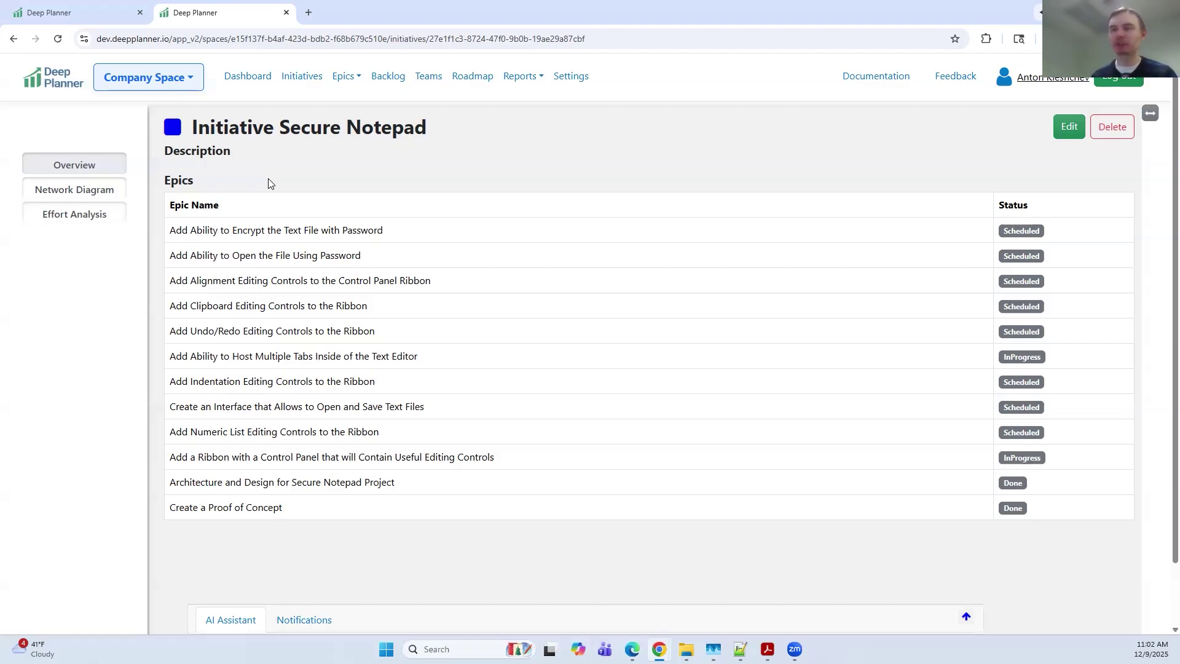
- Show the Secure Notepad initiative's network diagram, and open and close the details of the Undo/Redo editing controls epic
{"action": "left_click", "coordinate": [78, 194]}
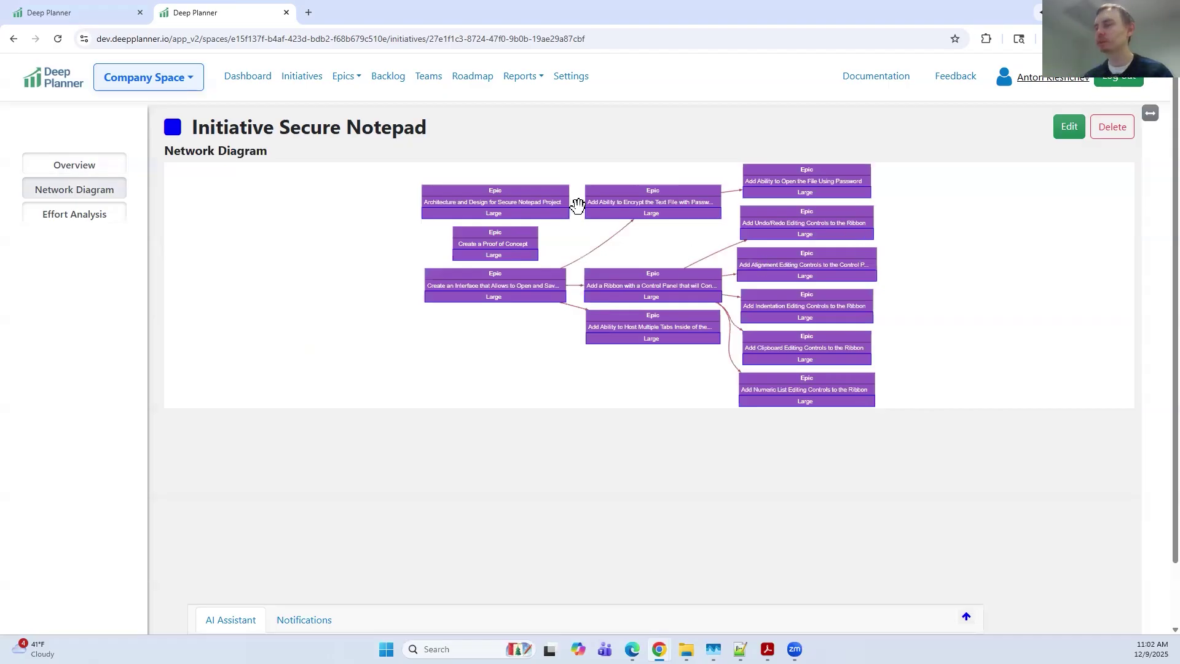
{"action": "left_click_drag", "start_coordinate": [639, 234], "coordinate": [494, 241]}
{"action": "scroll", "coordinate": [494, 240], "scroll_direction": "up", "scroll_amount": 2}
{"action": "left_click", "coordinate": [707, 228]}
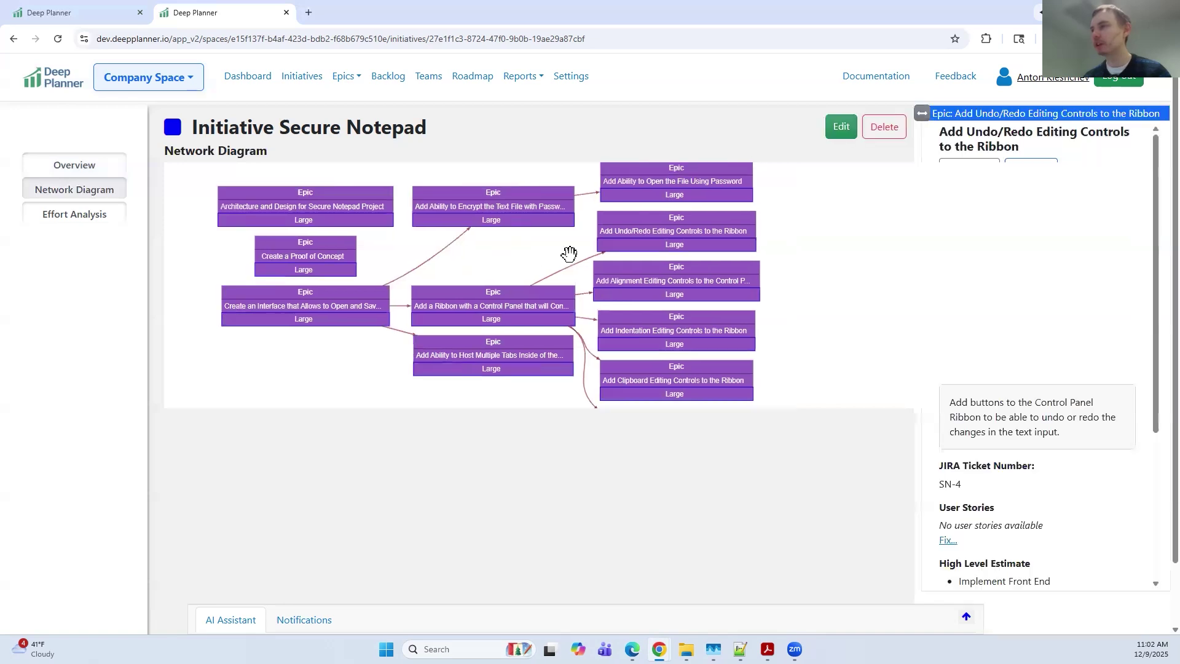
{"action": "left_click", "coordinate": [919, 114]}
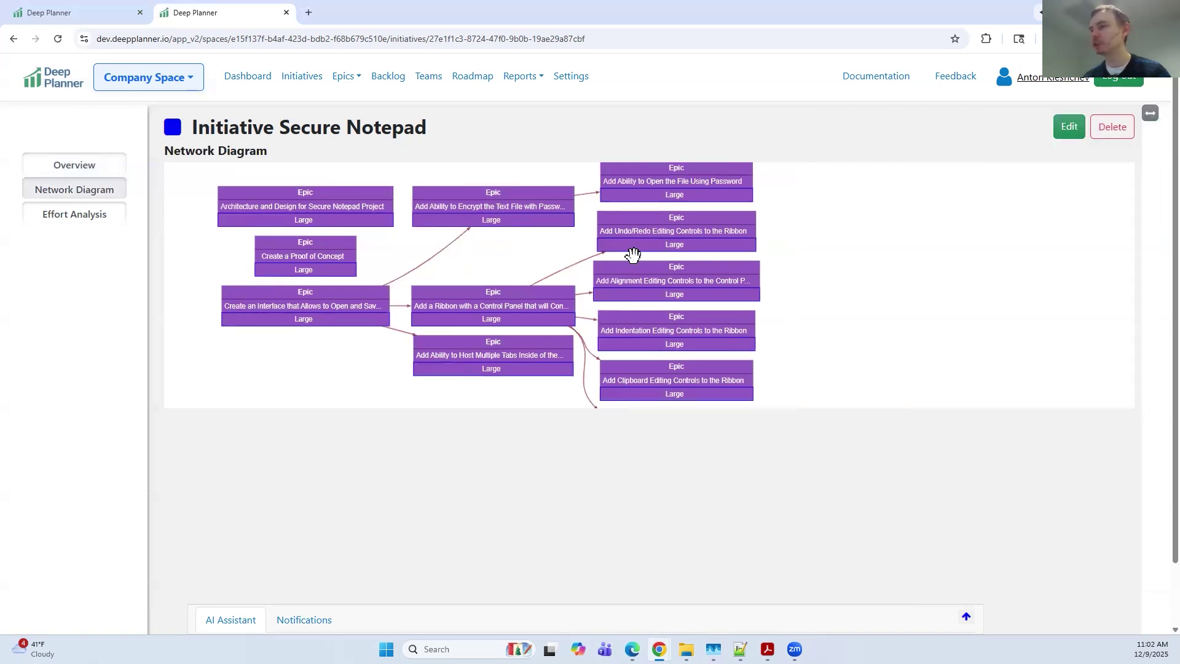
- Examine the dependencies between the epics across the whole network diagram
{"action": "left_click_drag", "start_coordinate": [823, 285], "coordinate": [874, 218]}
{"action": "scroll", "coordinate": [928, 229], "scroll_direction": "up", "scroll_amount": 1}
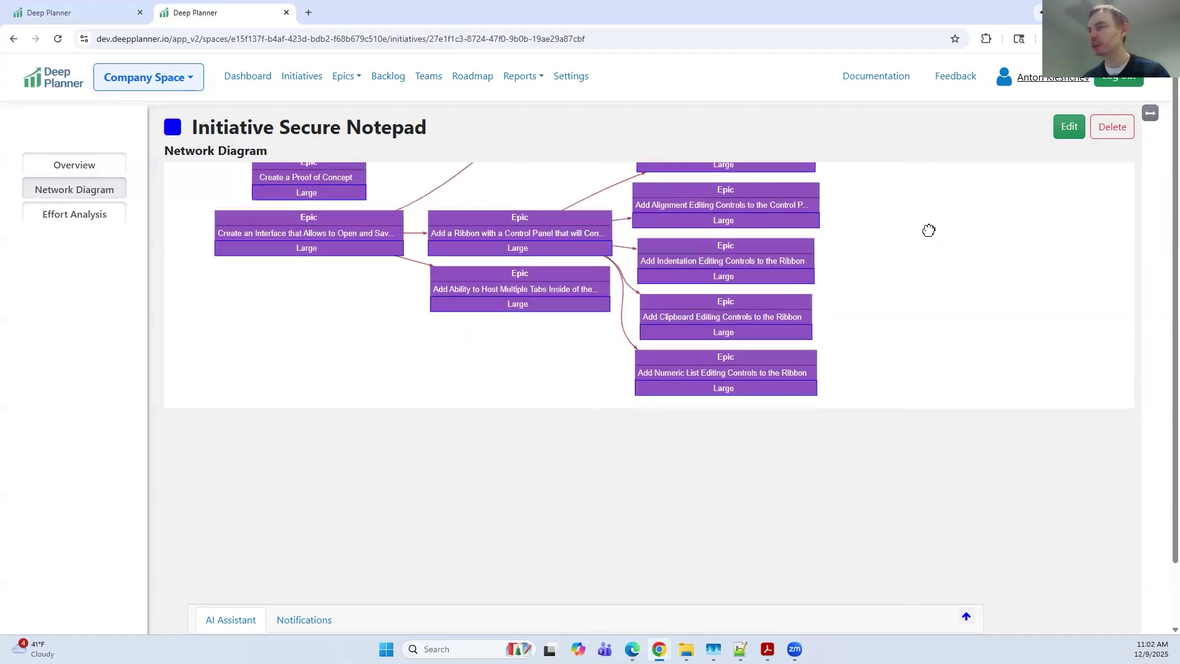
{"action": "scroll", "coordinate": [930, 224], "scroll_direction": "up", "scroll_amount": 2}
{"action": "scroll", "coordinate": [929, 224], "scroll_direction": "left", "scroll_amount": 1}
{"action": "scroll", "coordinate": [553, 342], "scroll_direction": "up", "scroll_amount": 1}
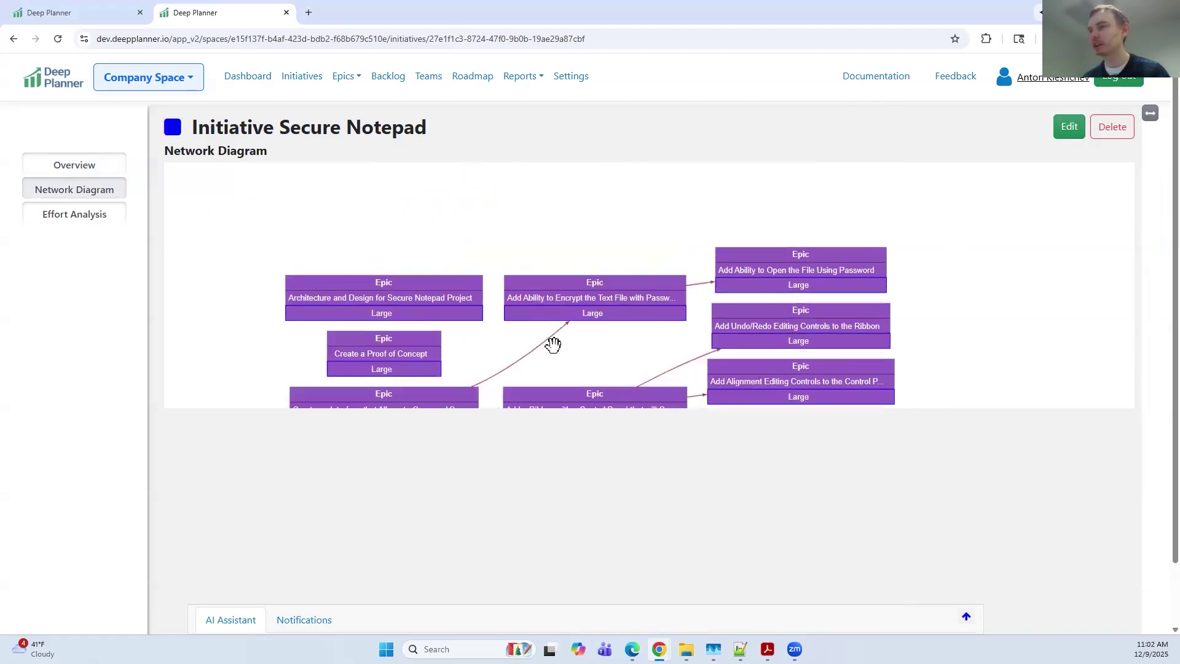
{"action": "scroll", "coordinate": [574, 268], "scroll_direction": "down", "scroll_amount": 2}
{"action": "scroll", "coordinate": [874, 213], "scroll_direction": "right", "scroll_amount": 2}
{"action": "scroll", "coordinate": [875, 213], "scroll_direction": "down", "scroll_amount": 1}
{"action": "scroll", "coordinate": [459, 298], "scroll_direction": "down", "scroll_amount": 2}
{"action": "scroll", "coordinate": [390, 287], "scroll_direction": "left", "scroll_amount": 2}
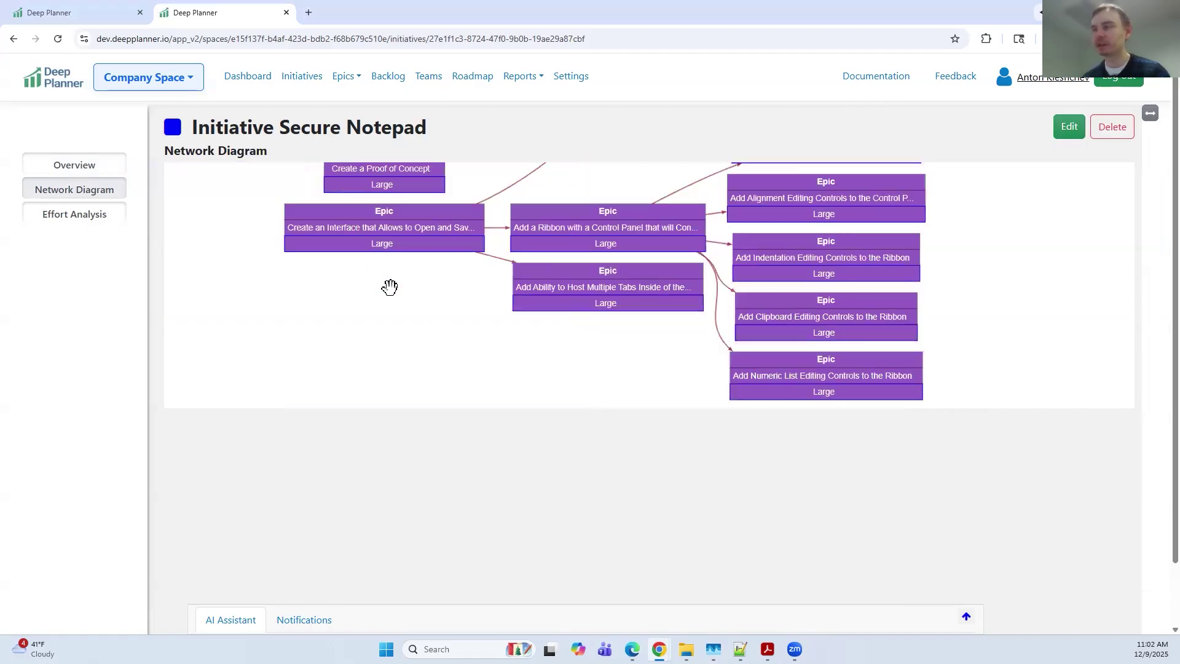
{"action": "scroll", "coordinate": [585, 209], "scroll_direction": "up", "scroll_amount": 1}
{"action": "scroll", "coordinate": [799, 227], "scroll_direction": "up", "scroll_amount": 1}
{"action": "scroll", "coordinate": [799, 234], "scroll_direction": "right", "scroll_amount": 2}
{"action": "scroll", "coordinate": [322, 299], "scroll_direction": "down", "scroll_amount": 1}
{"action": "scroll", "coordinate": [276, 304], "scroll_direction": "left", "scroll_amount": 1}
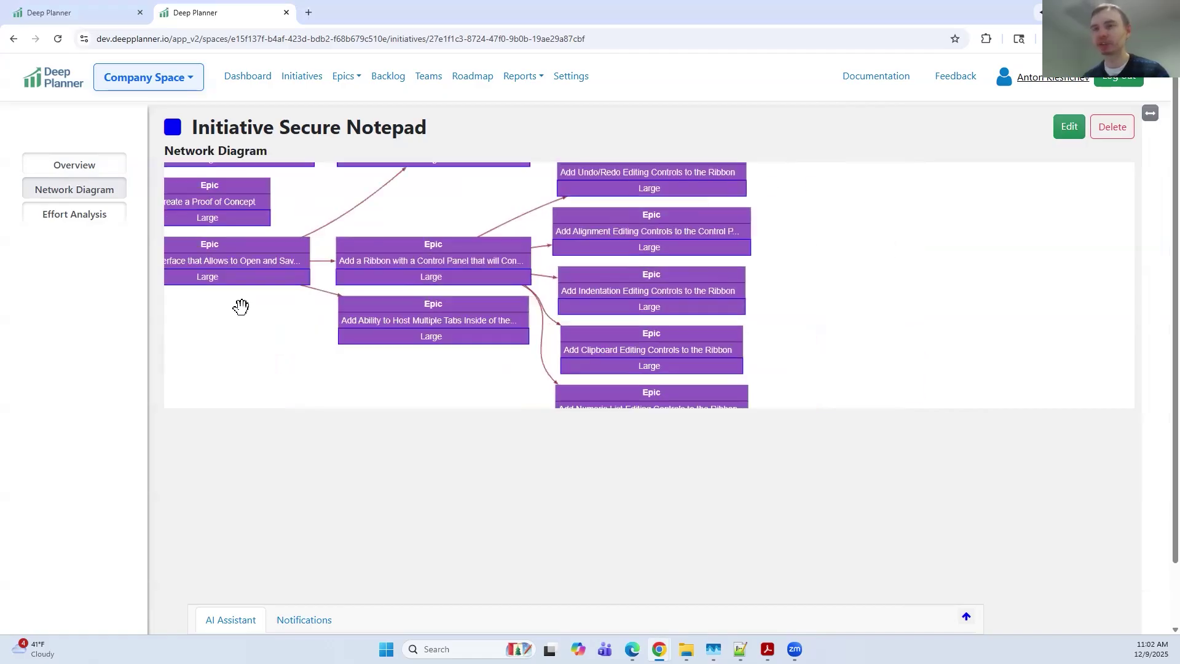
- Open the initiative's effort analysis and examine the shares in the effort pie chart and the man-day summary
{"action": "left_click", "coordinate": [84, 216]}
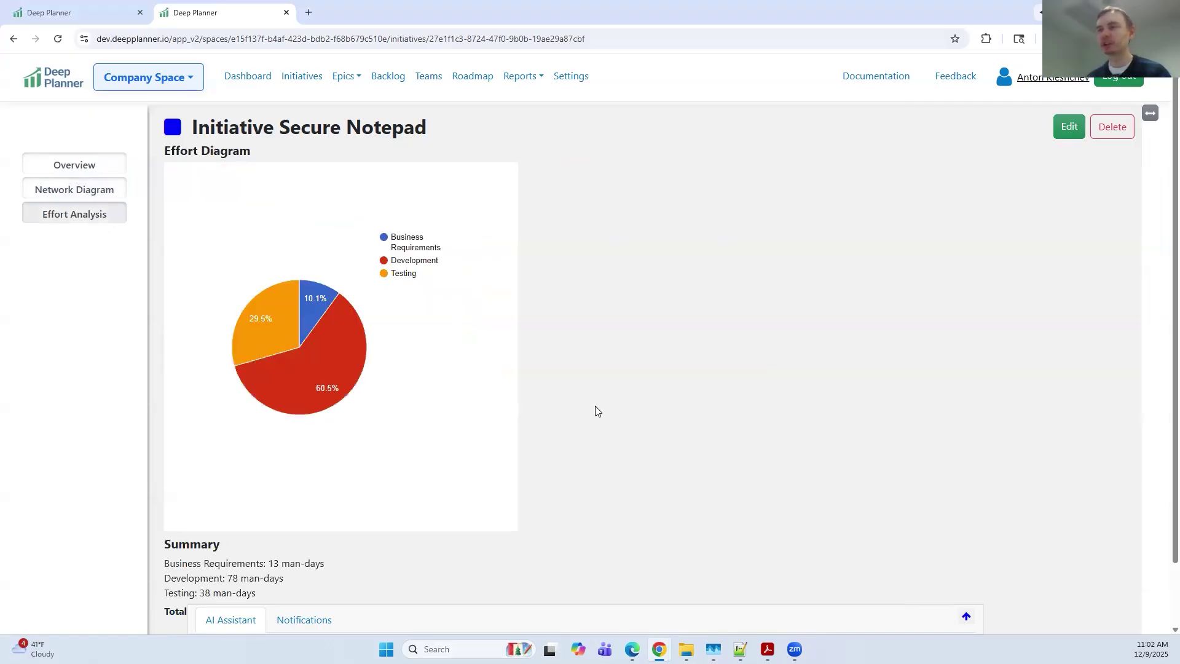
{"action": "scroll", "coordinate": [289, 252], "scroll_direction": "down", "scroll_amount": 1}
{"action": "left_click", "coordinate": [288, 240]}
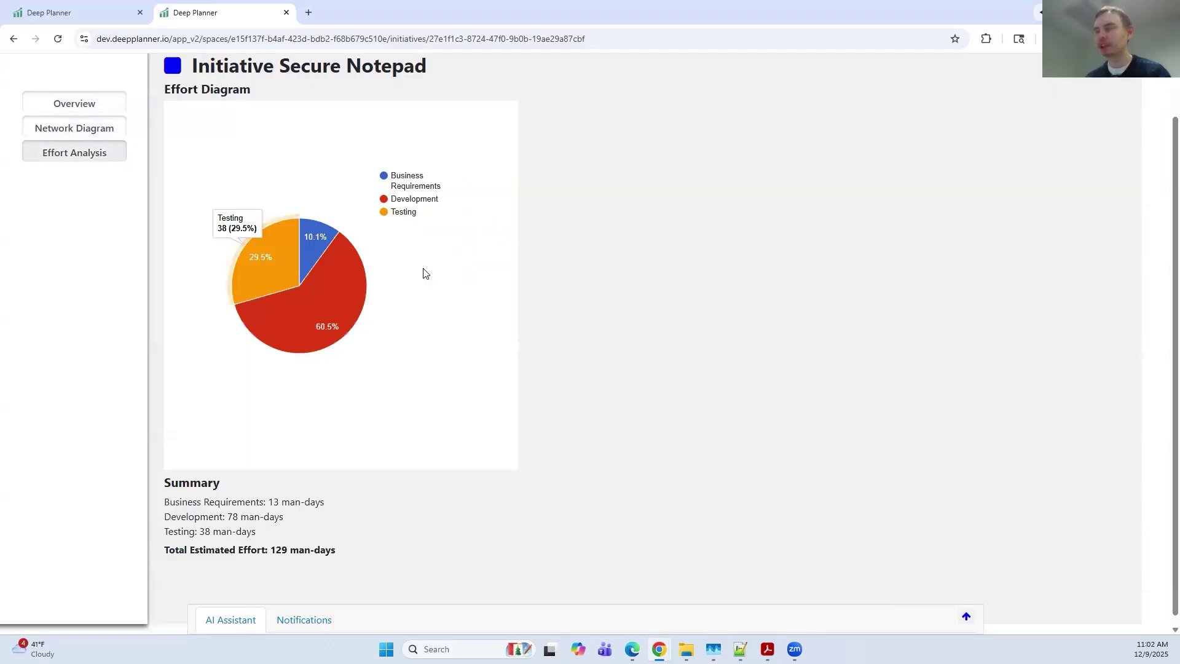
{"action": "left_click", "coordinate": [424, 270]}
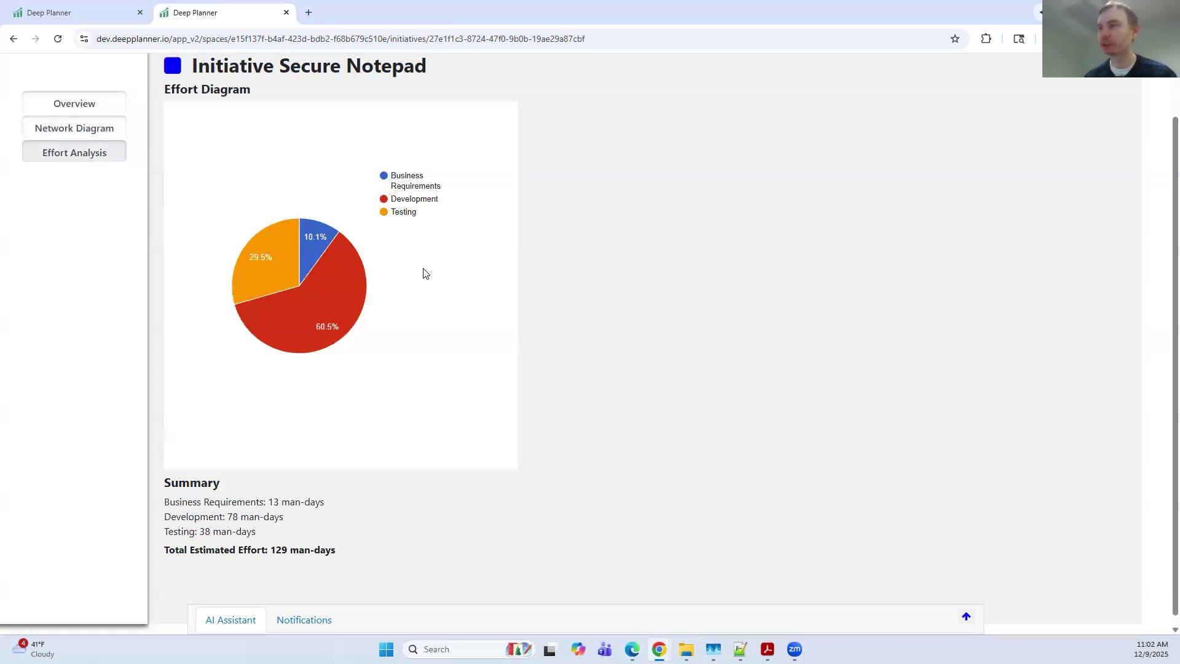
{"action": "left_click", "coordinate": [341, 283]}
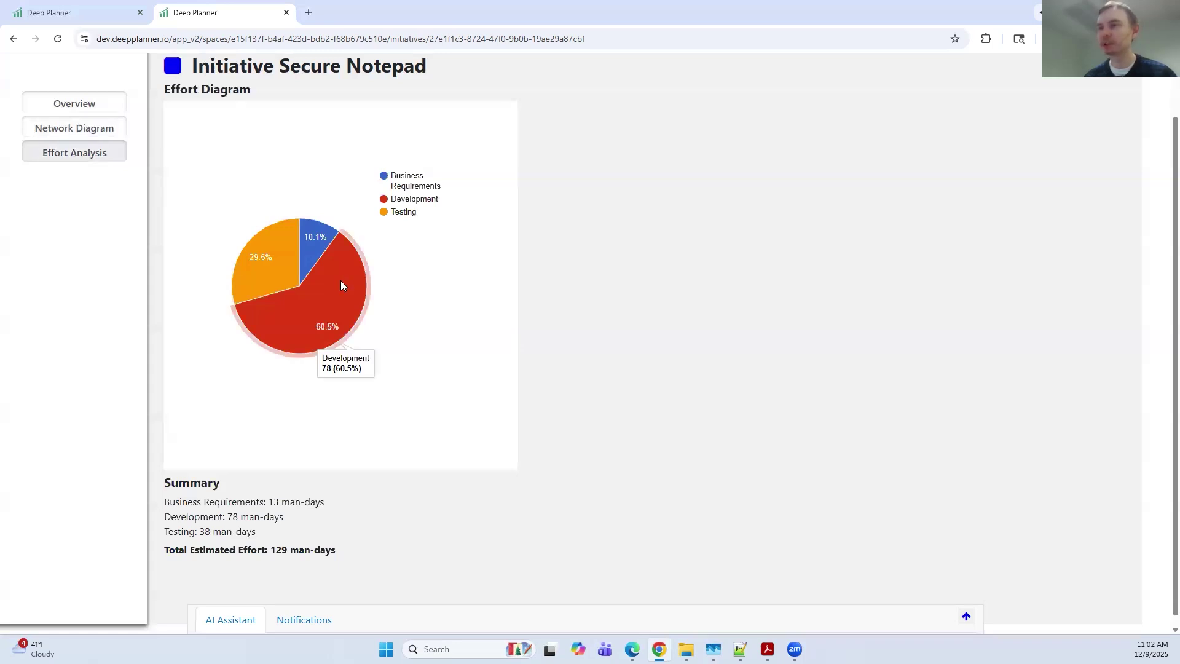
{"action": "left_click", "coordinate": [236, 259]}
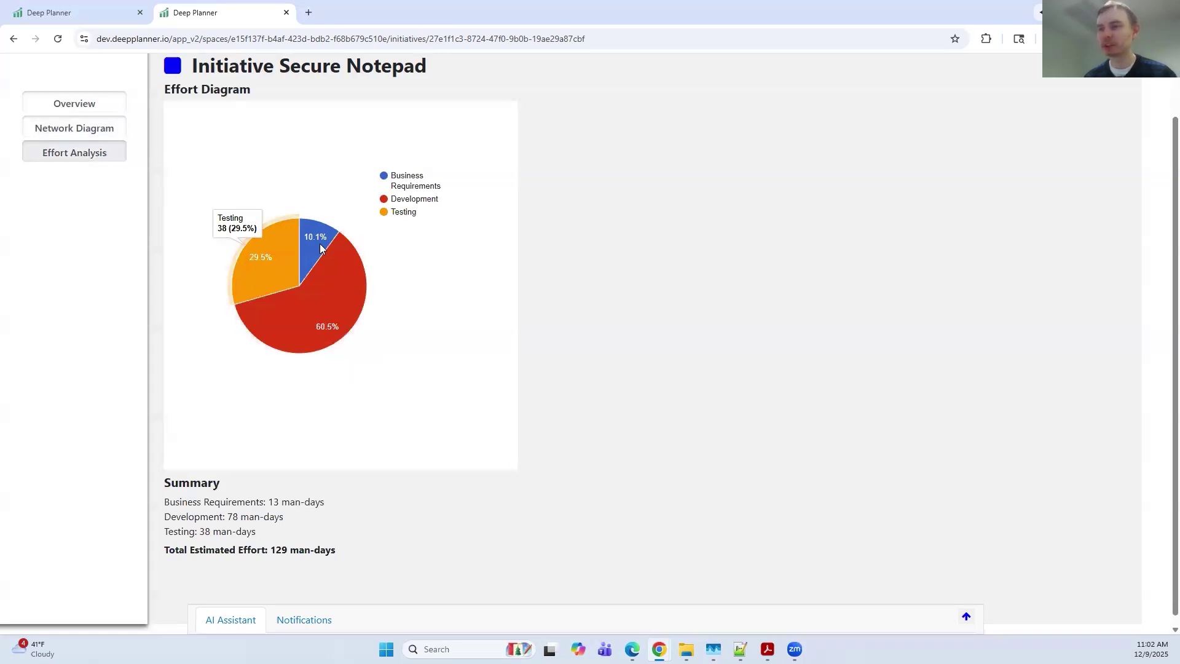
{"action": "left_click", "coordinate": [172, 480]}
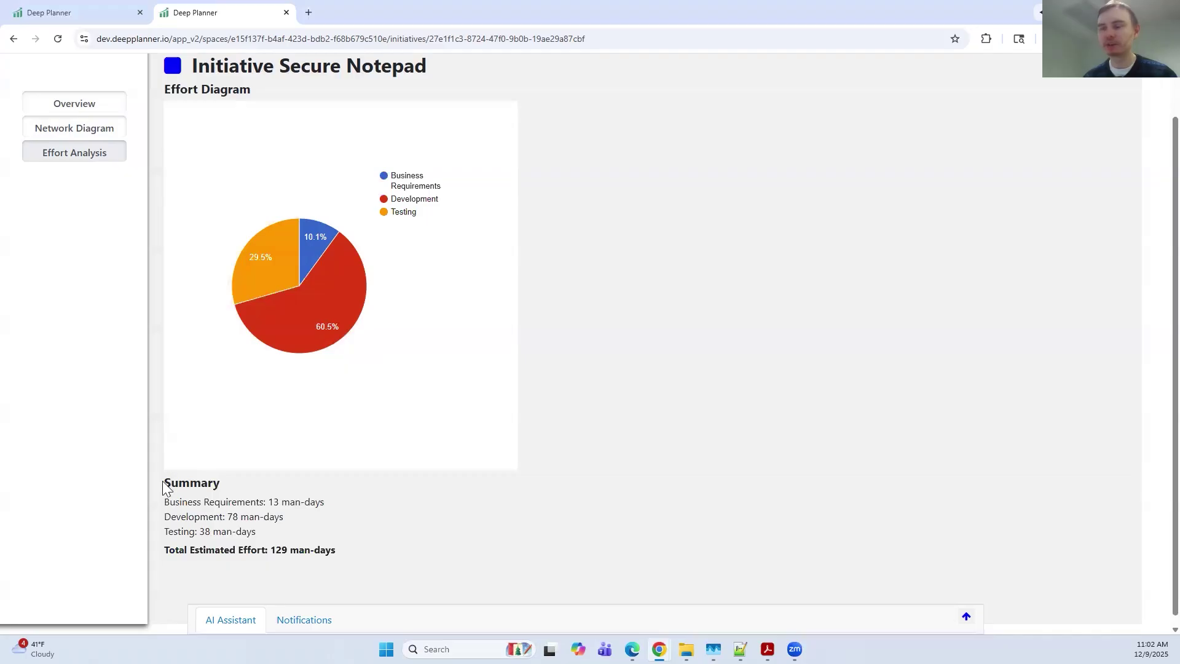
{"action": "left_click", "coordinate": [346, 553], "text": "shift"}
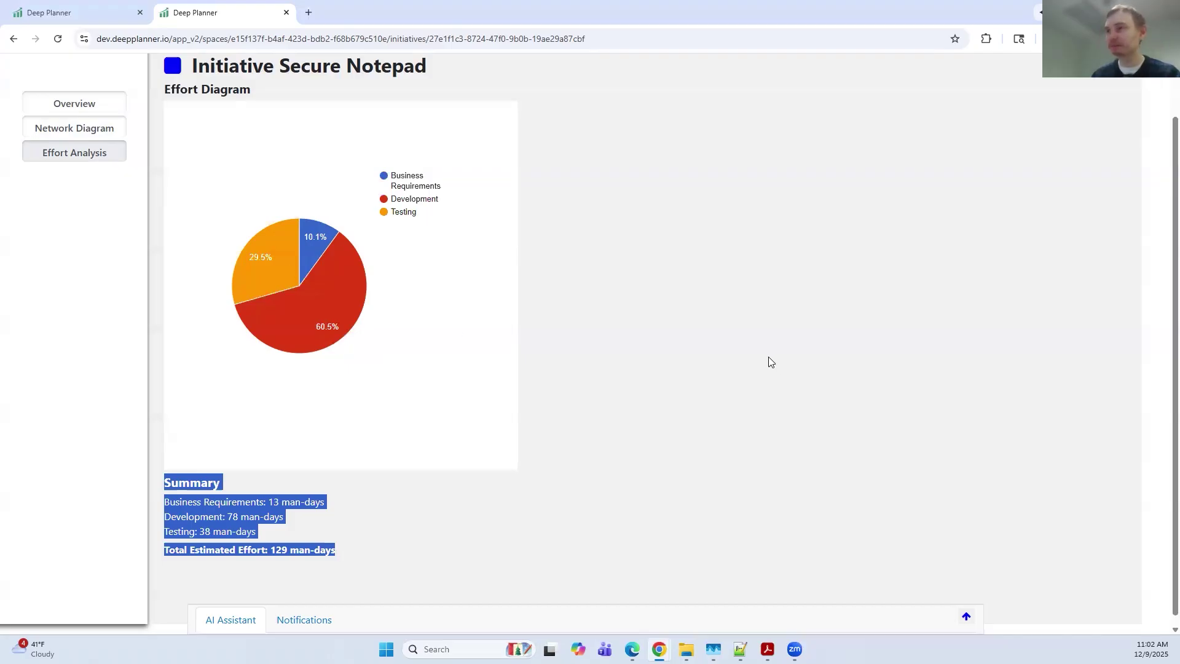
- Generate the Initiative Design Report for the Secure Notepad initiative
{"action": "scroll", "coordinate": [655, 112], "scroll_direction": "up", "scroll_amount": 1}
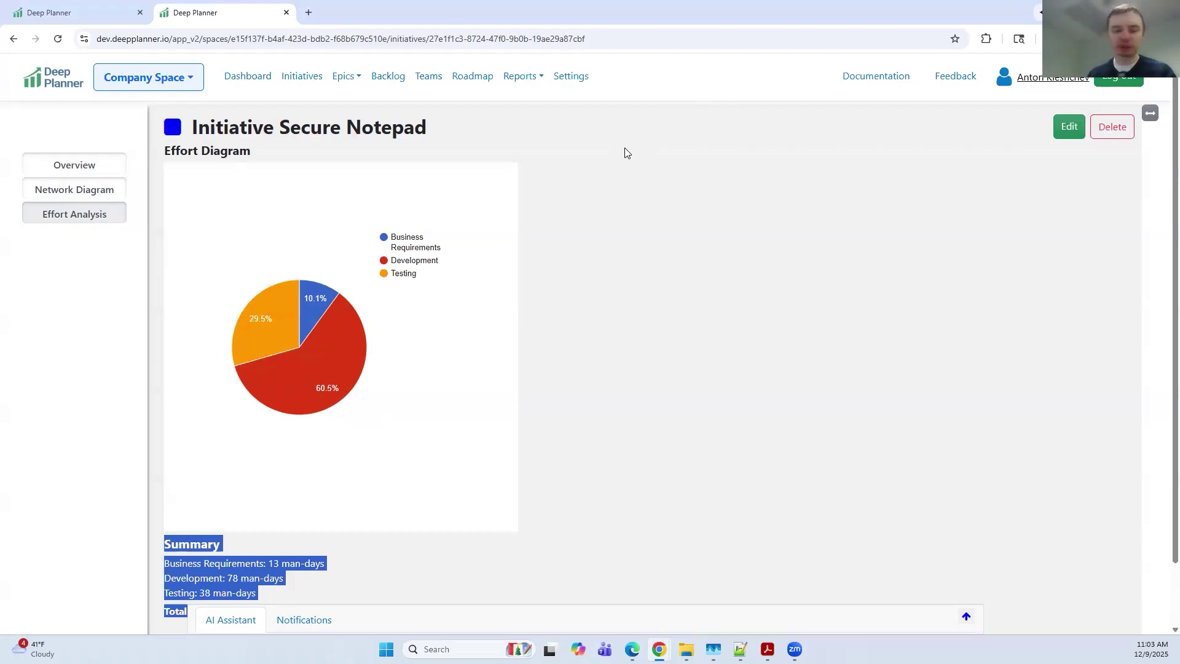
{"action": "left_click", "coordinate": [532, 82]}
{"action": "left_click", "coordinate": [528, 128]}
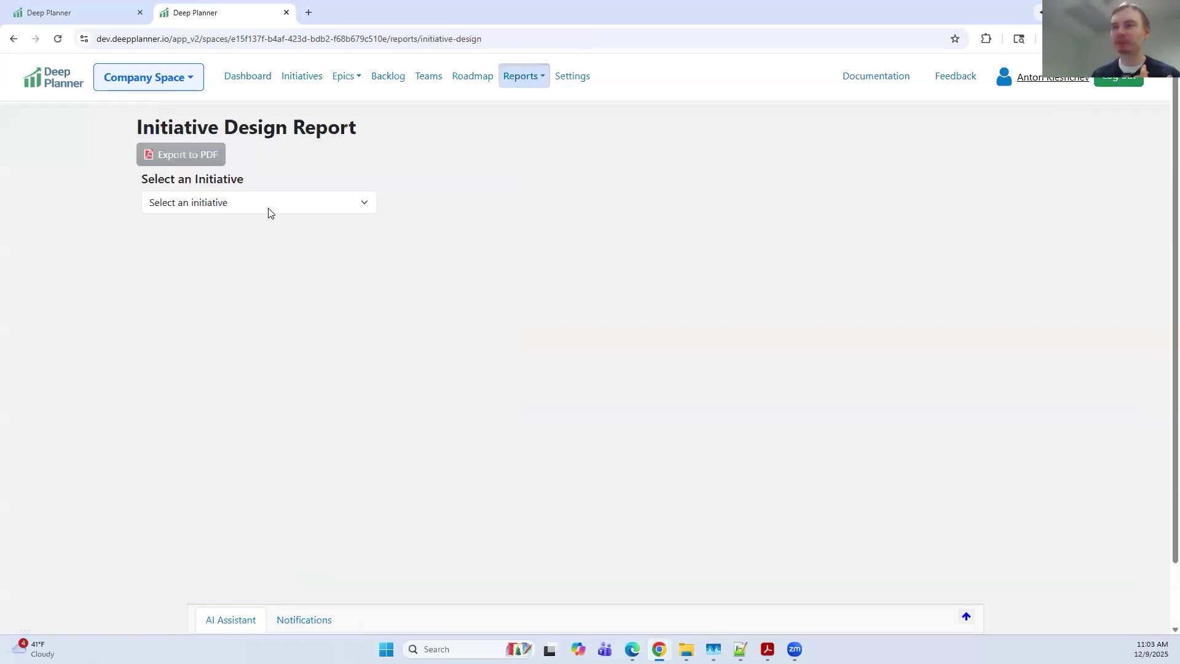
{"action": "left_click", "coordinate": [227, 205]}
{"action": "left_click", "coordinate": [222, 241]}
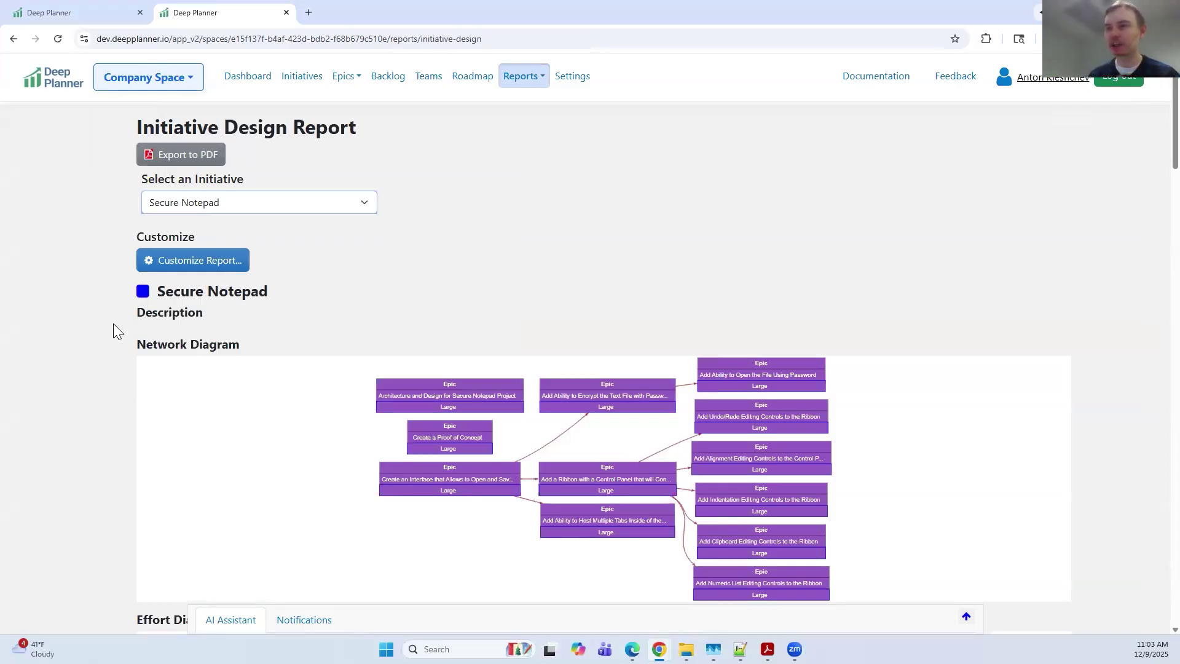
- Review the report's network diagram, effort diagram, effort summary, and the user stories and high-level estimates of each epic
{"action": "scroll", "coordinate": [112, 325], "scroll_direction": "down", "scroll_amount": 3}
{"action": "scroll", "coordinate": [113, 326], "scroll_direction": "down", "scroll_amount": 3}
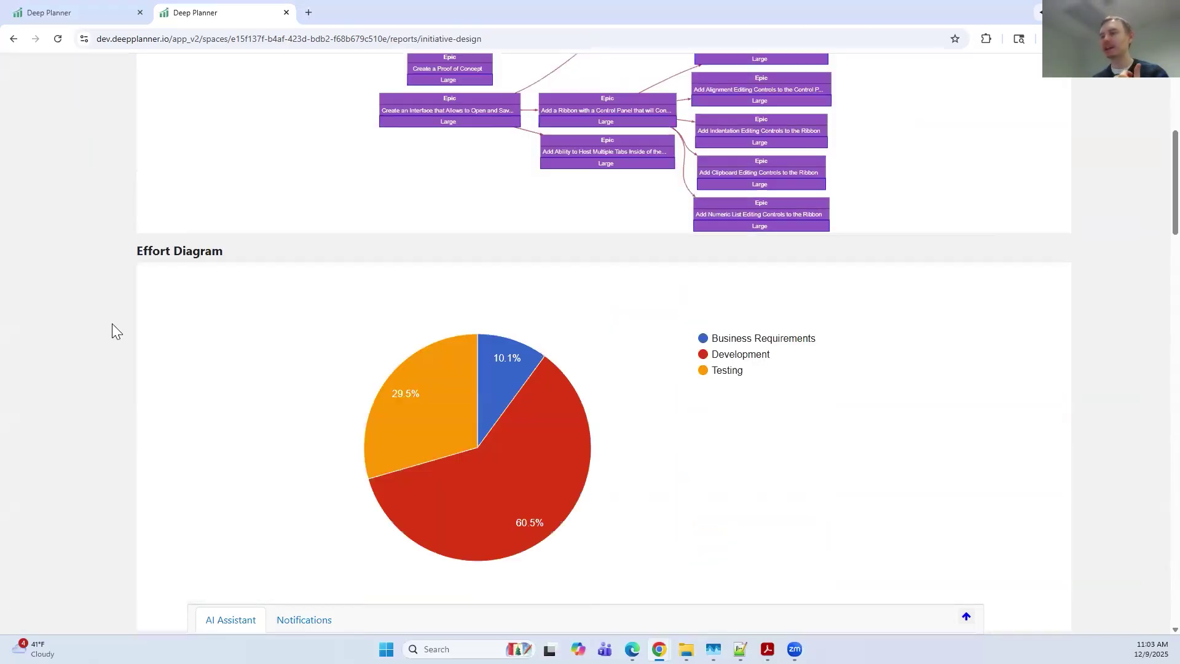
{"action": "scroll", "coordinate": [110, 338], "scroll_direction": "down", "scroll_amount": 3}
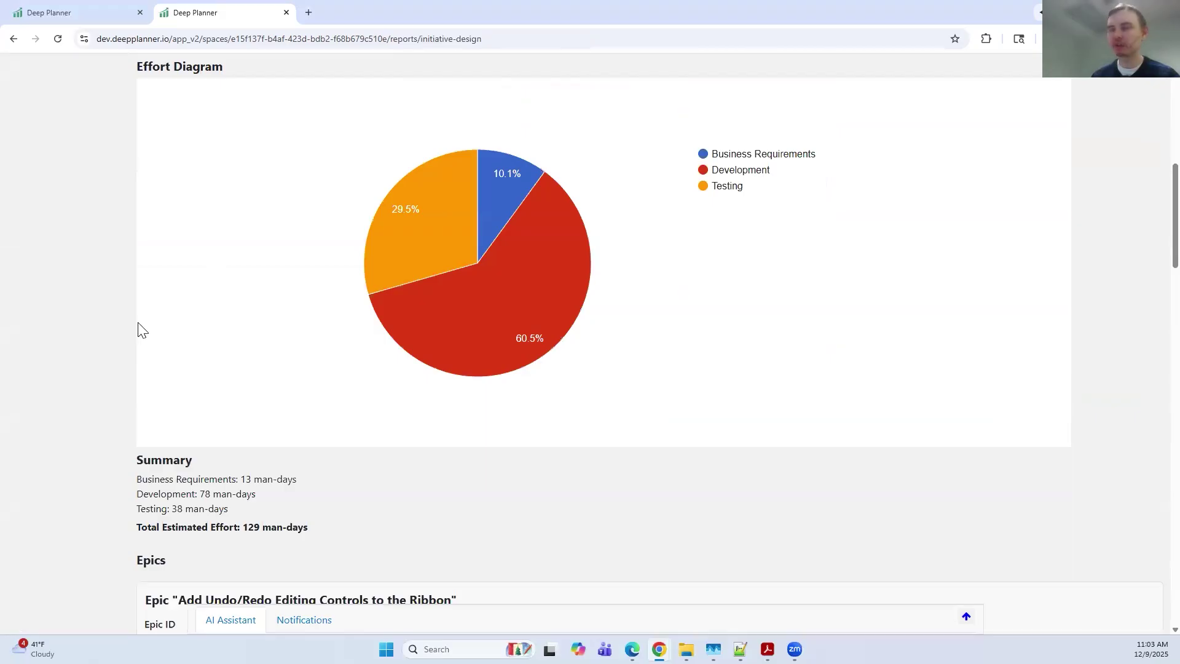
{"action": "scroll", "coordinate": [140, 330], "scroll_direction": "down", "scroll_amount": 4}
{"action": "scroll", "coordinate": [135, 316], "scroll_direction": "up", "scroll_amount": 6}
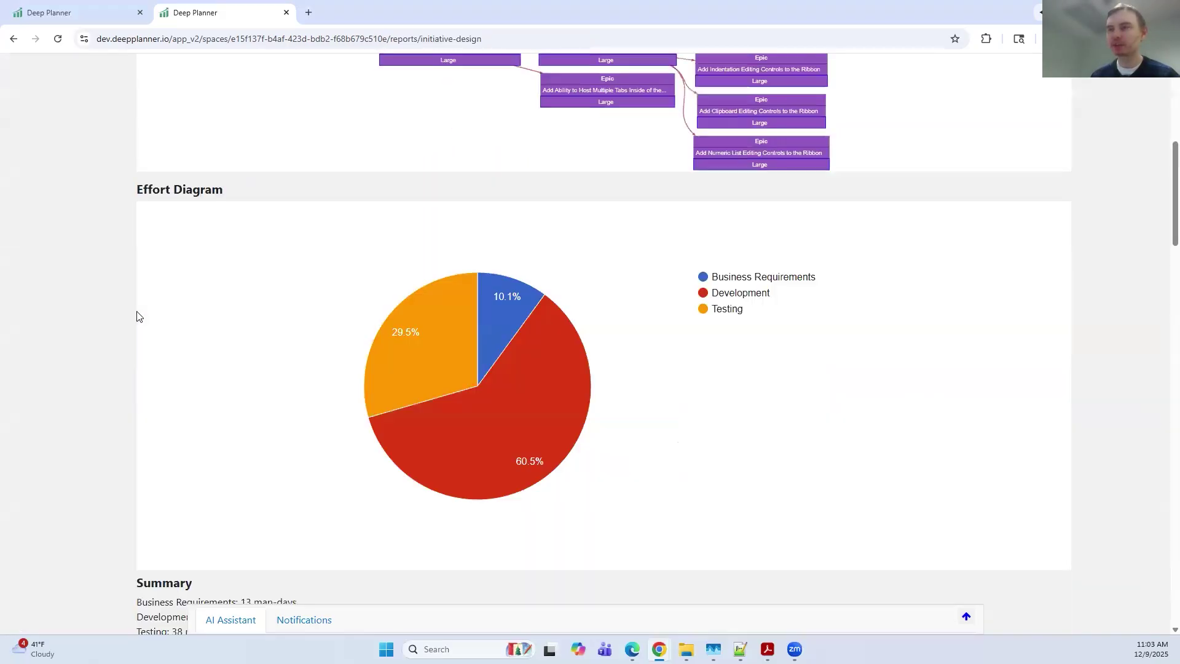
{"action": "scroll", "coordinate": [135, 315], "scroll_direction": "down", "scroll_amount": 1}
{"action": "scroll", "coordinate": [422, 513], "scroll_direction": "down", "scroll_amount": 3}
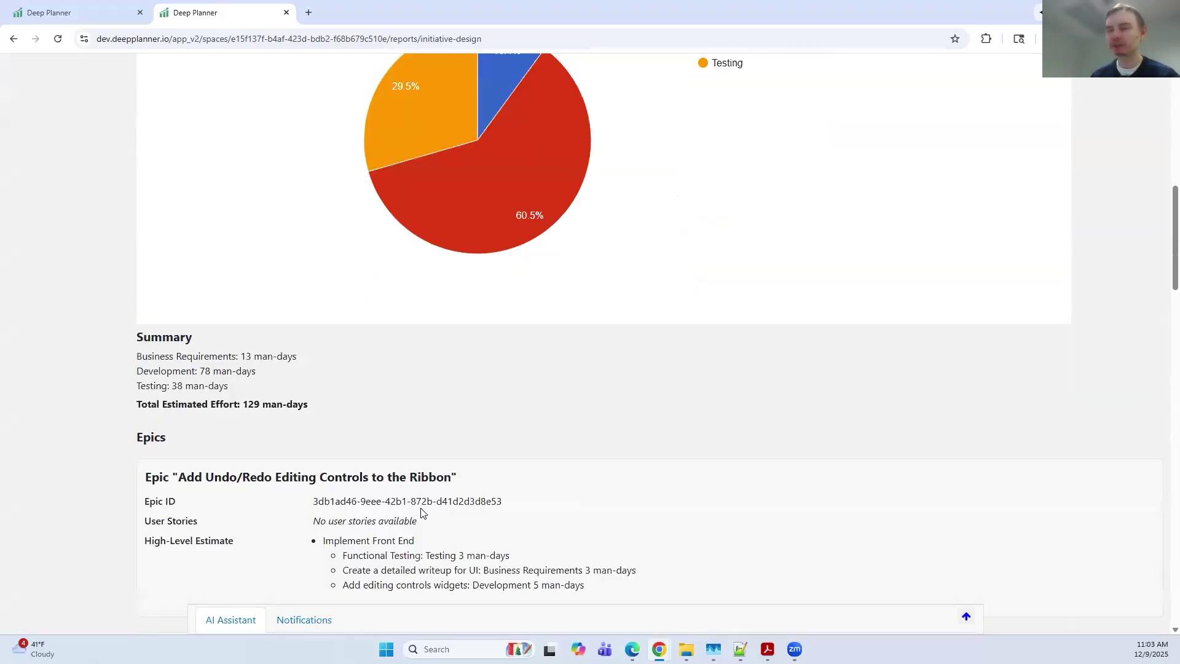
{"action": "scroll", "coordinate": [429, 481], "scroll_direction": "down", "scroll_amount": 6}
{"action": "scroll", "coordinate": [427, 483], "scroll_direction": "down", "scroll_amount": 6}
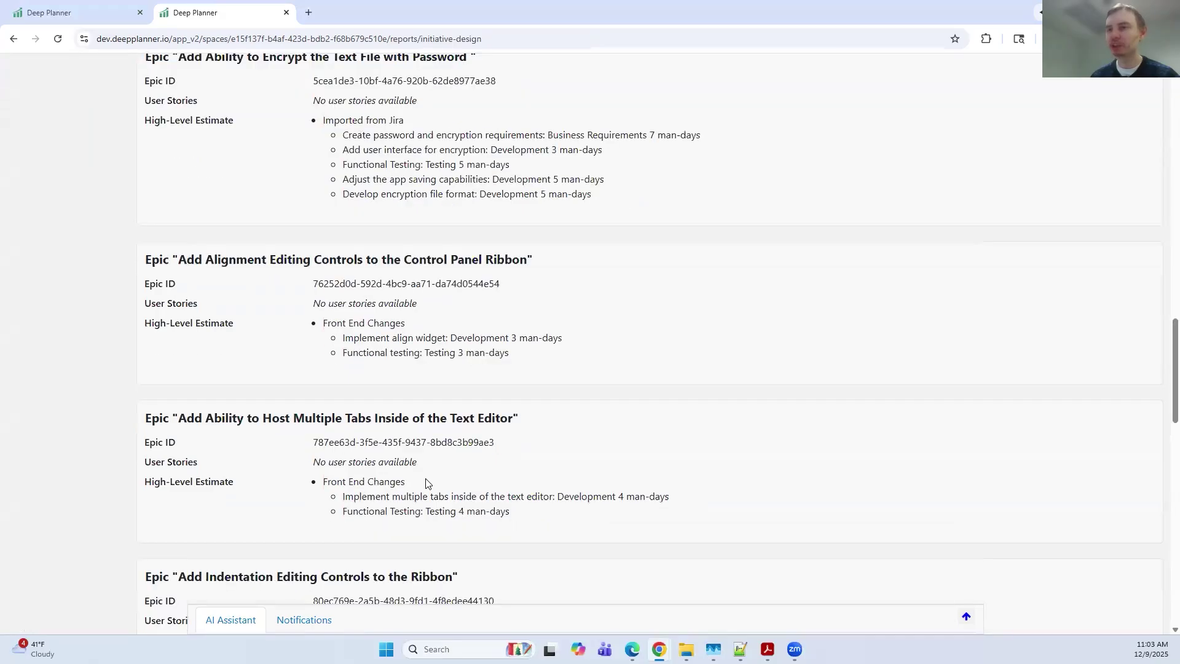
{"action": "scroll", "coordinate": [402, 479], "scroll_direction": "down", "scroll_amount": 4}
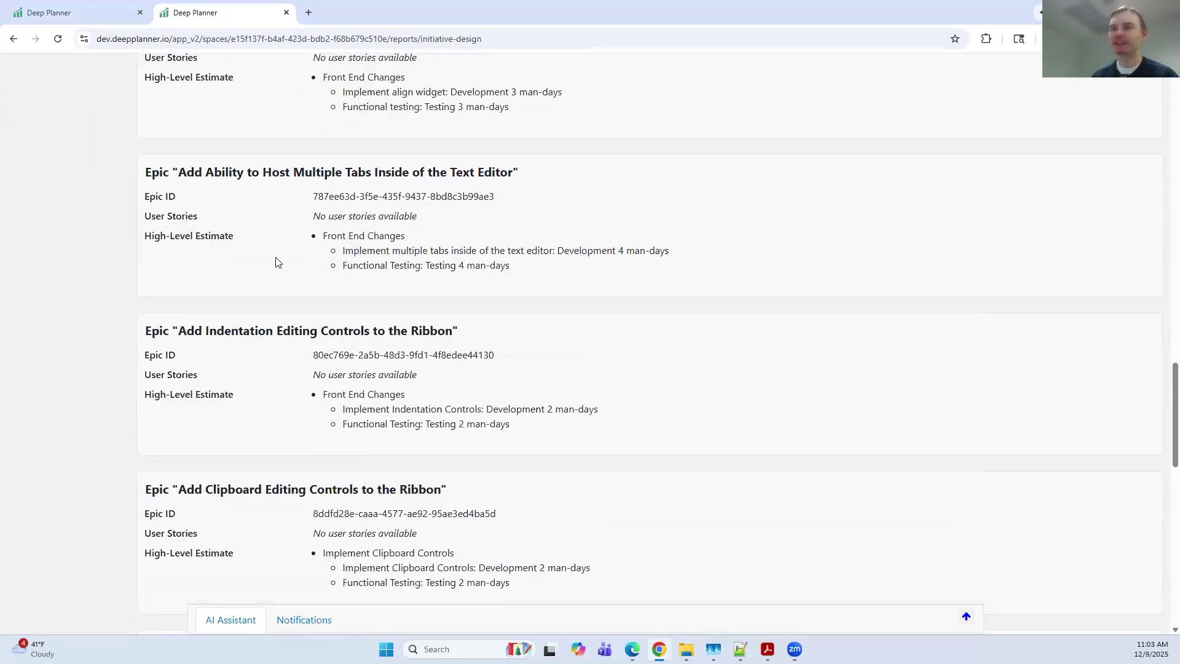
{"action": "scroll", "coordinate": [246, 277], "scroll_direction": "up", "scroll_amount": 3}
{"action": "left_click_drag", "start_coordinate": [174, 400], "coordinate": [219, 410]}
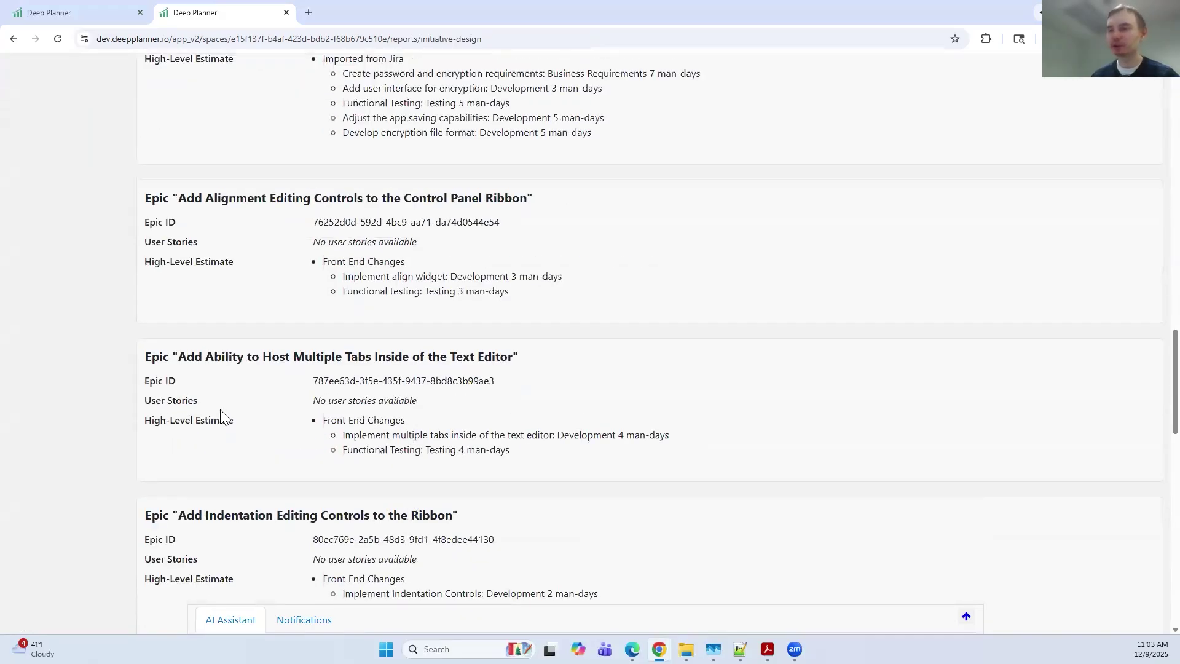
{"action": "scroll", "coordinate": [190, 364], "scroll_direction": "down", "scroll_amount": 1}
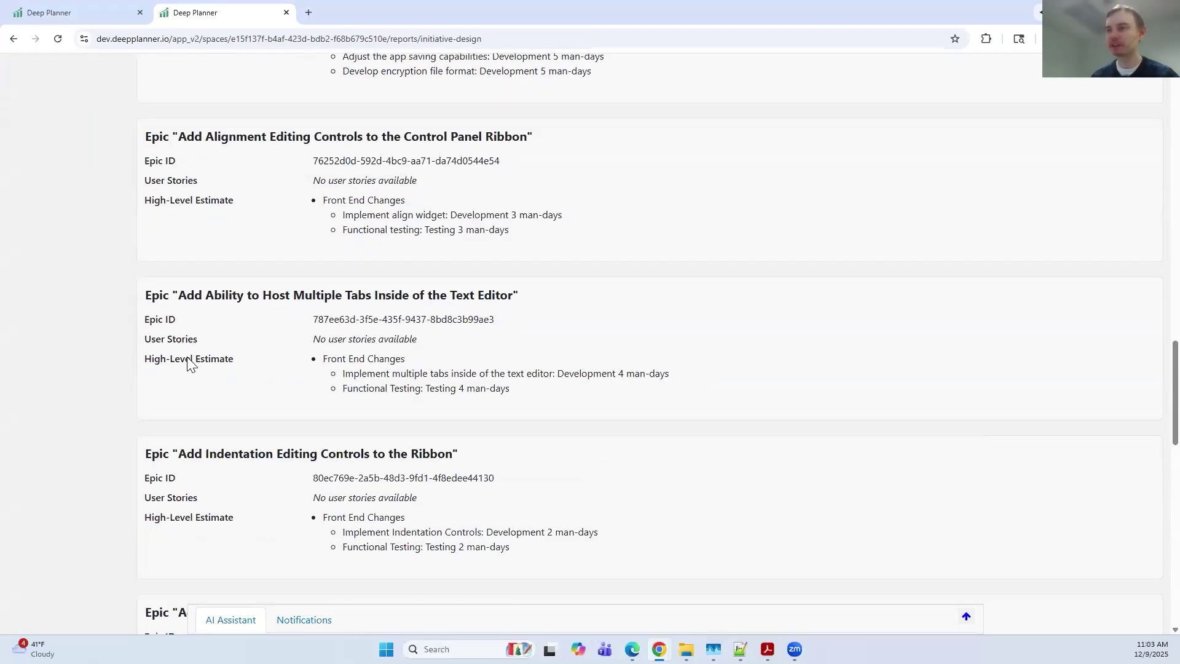
- Customize the report to include epic descriptions and save the report parameters
{"action": "scroll", "coordinate": [154, 295], "scroll_direction": "up", "scroll_amount": 20}
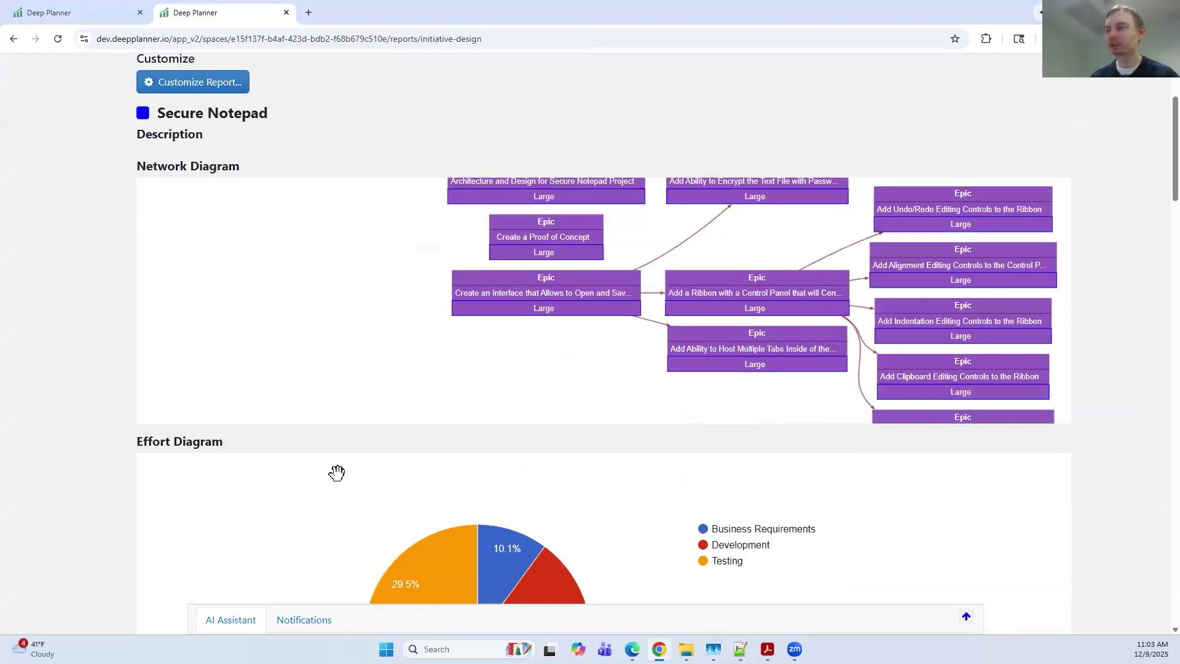
{"action": "scroll", "coordinate": [220, 280], "scroll_direction": "up", "scroll_amount": 3}
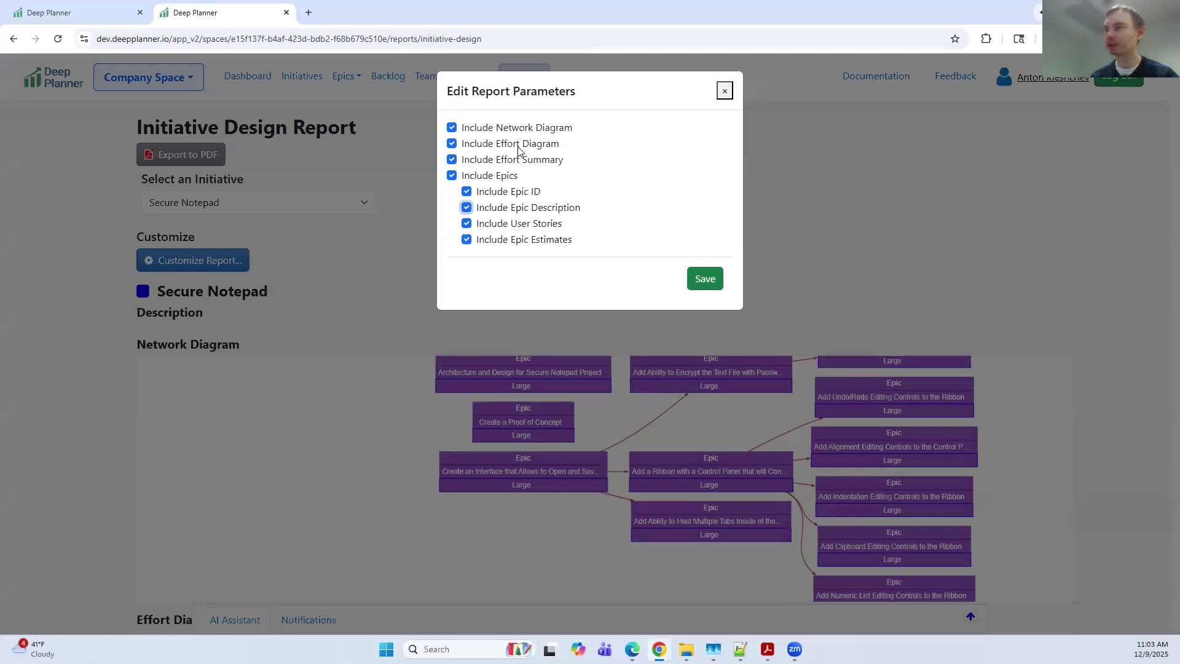
{"action": "left_click", "coordinate": [704, 278]}
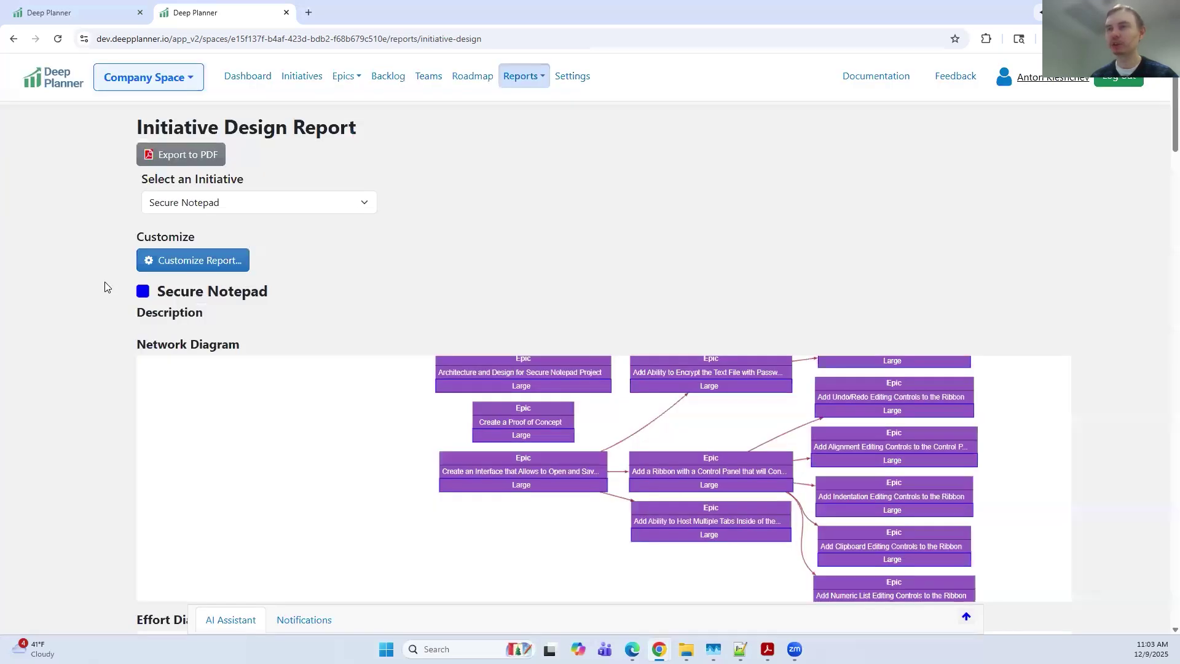
- Check the descriptions listed under each epic in the customized report
{"action": "scroll", "coordinate": [104, 291], "scroll_direction": "down", "scroll_amount": 15}
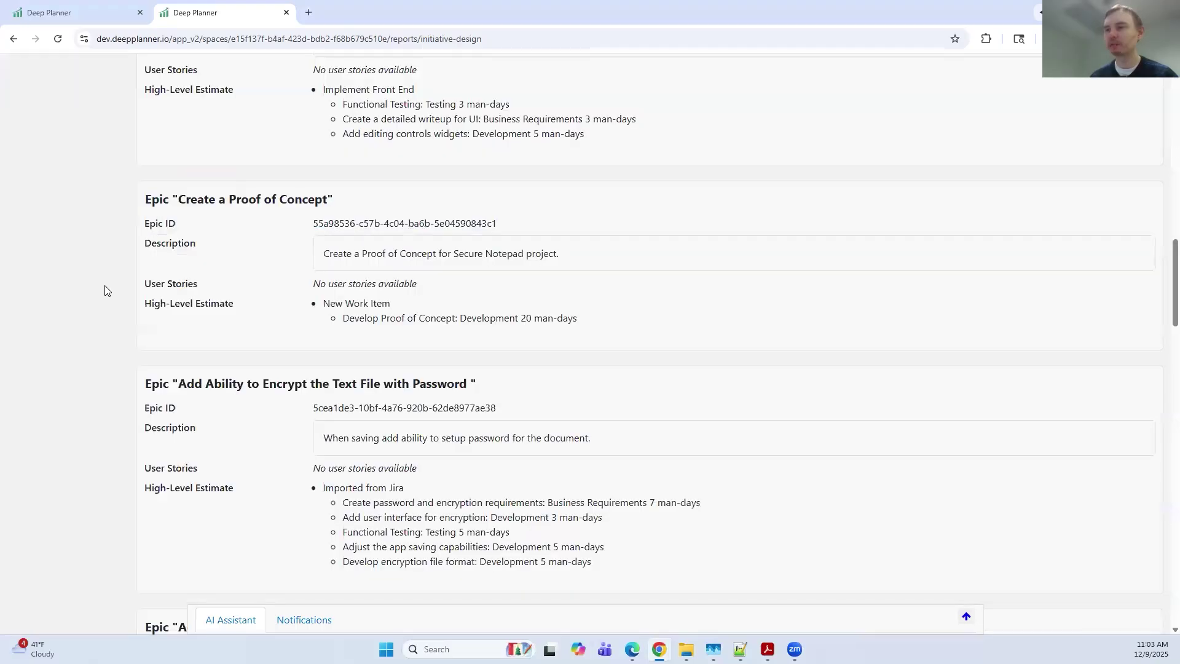
{"action": "scroll", "coordinate": [105, 291], "scroll_direction": "down", "scroll_amount": 5}
{"action": "scroll", "coordinate": [105, 291], "scroll_direction": "down", "scroll_amount": 4}
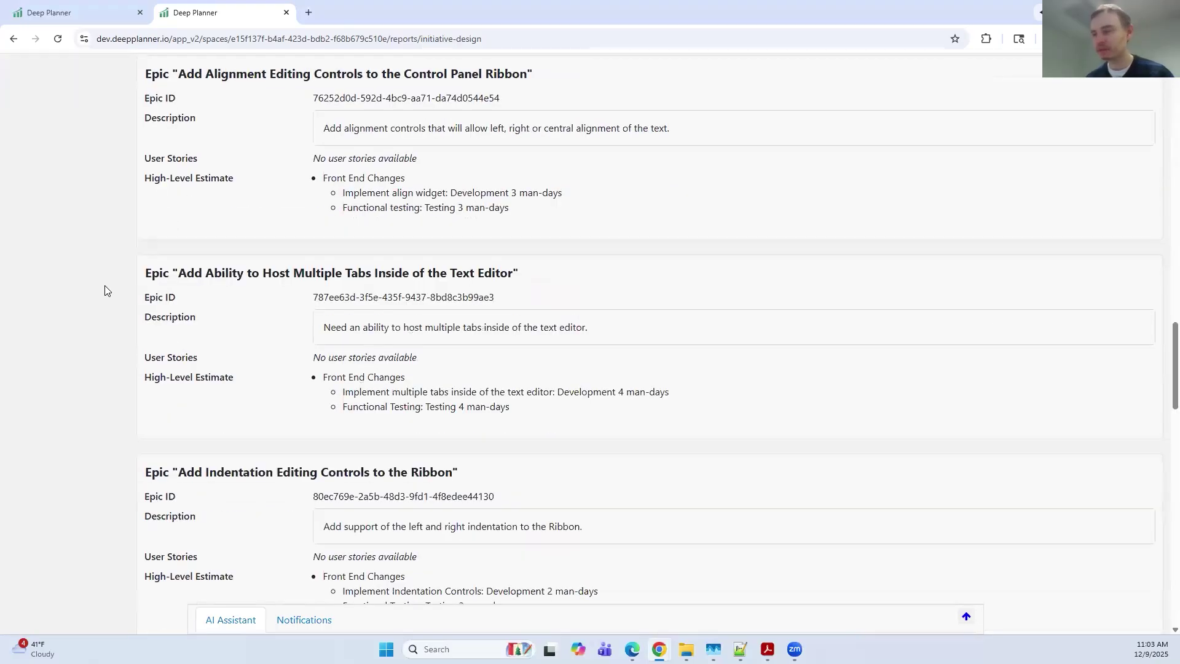
{"action": "scroll", "coordinate": [113, 298], "scroll_direction": "up", "scroll_amount": 7}
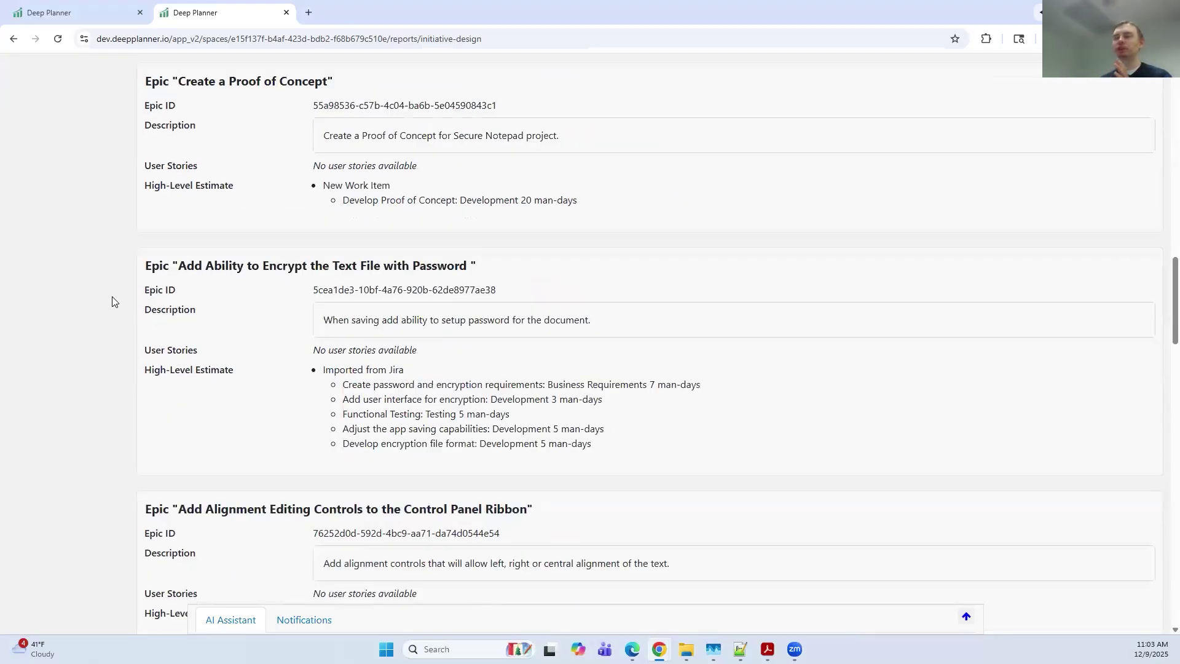
- Export the customized Initiative Design Report for Secure Notepad to PDF
{"action": "scroll", "coordinate": [112, 301], "scroll_direction": "up", "scroll_amount": 3}
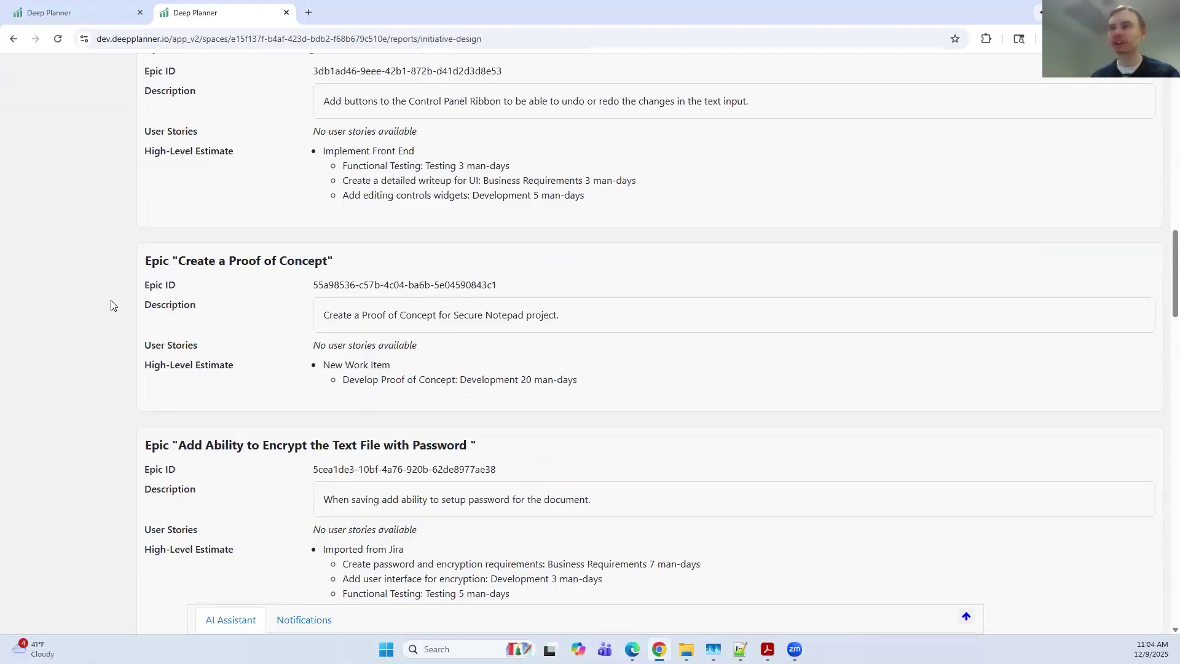
{"action": "scroll", "coordinate": [111, 292], "scroll_direction": "up", "scroll_amount": 10}
{"action": "scroll", "coordinate": [93, 177], "scroll_direction": "up", "scroll_amount": 7}
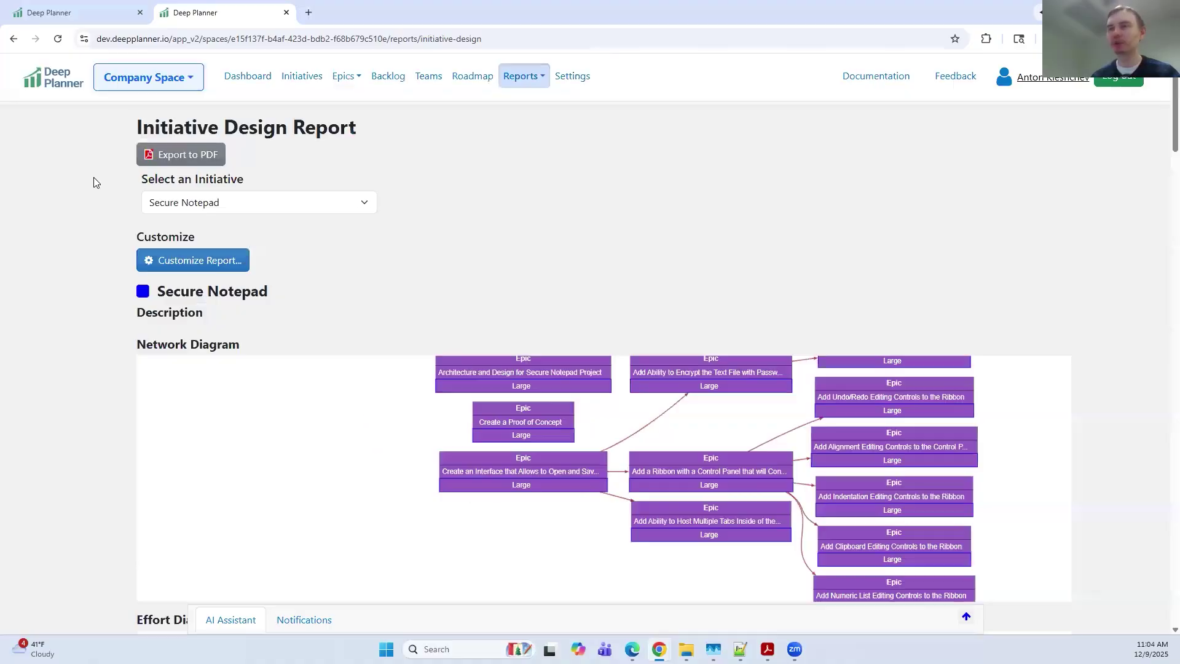
{"action": "left_click", "coordinate": [186, 152]}
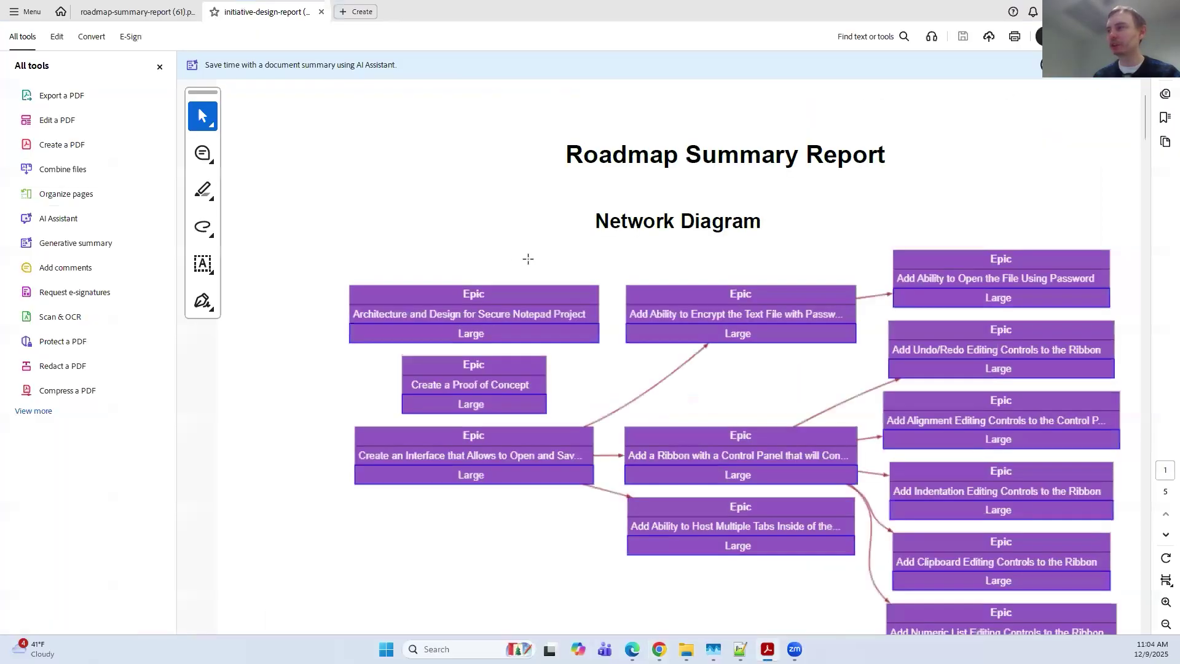
- Review the exported PDF's network diagram, effort diagram, effort summary and epic details through the last epics, and return to its first page
{"action": "scroll", "coordinate": [528, 259], "scroll_direction": "down", "scroll_amount": 3}
{"action": "scroll", "coordinate": [528, 259], "scroll_direction": "down", "scroll_amount": 1}
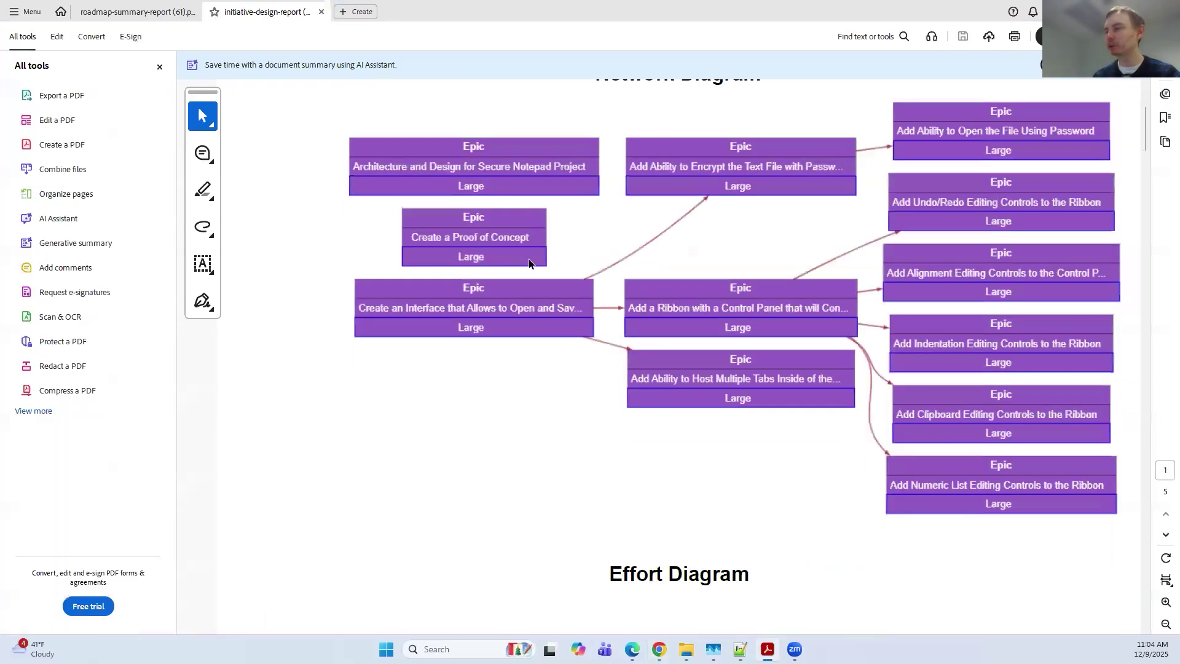
{"action": "scroll", "coordinate": [528, 258], "scroll_direction": "down", "scroll_amount": 6}
{"action": "scroll", "coordinate": [528, 260], "scroll_direction": "down", "scroll_amount": 12}
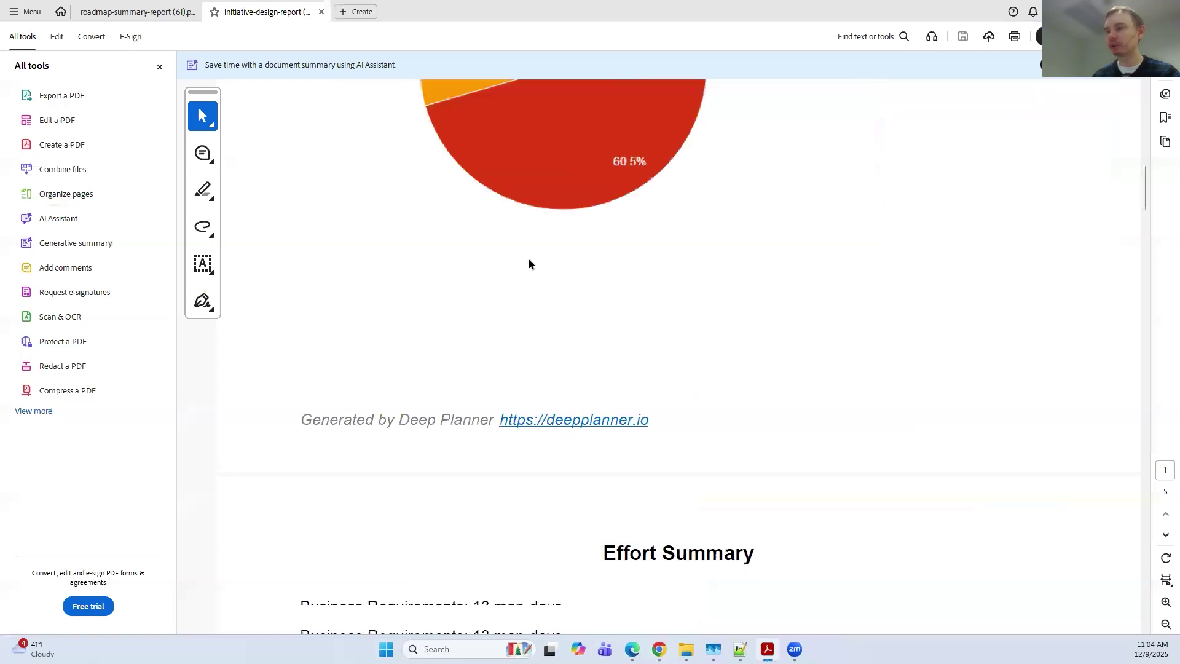
{"action": "scroll", "coordinate": [529, 259], "scroll_direction": "down", "scroll_amount": 12}
{"action": "scroll", "coordinate": [711, 263], "scroll_direction": "down", "scroll_amount": 5}
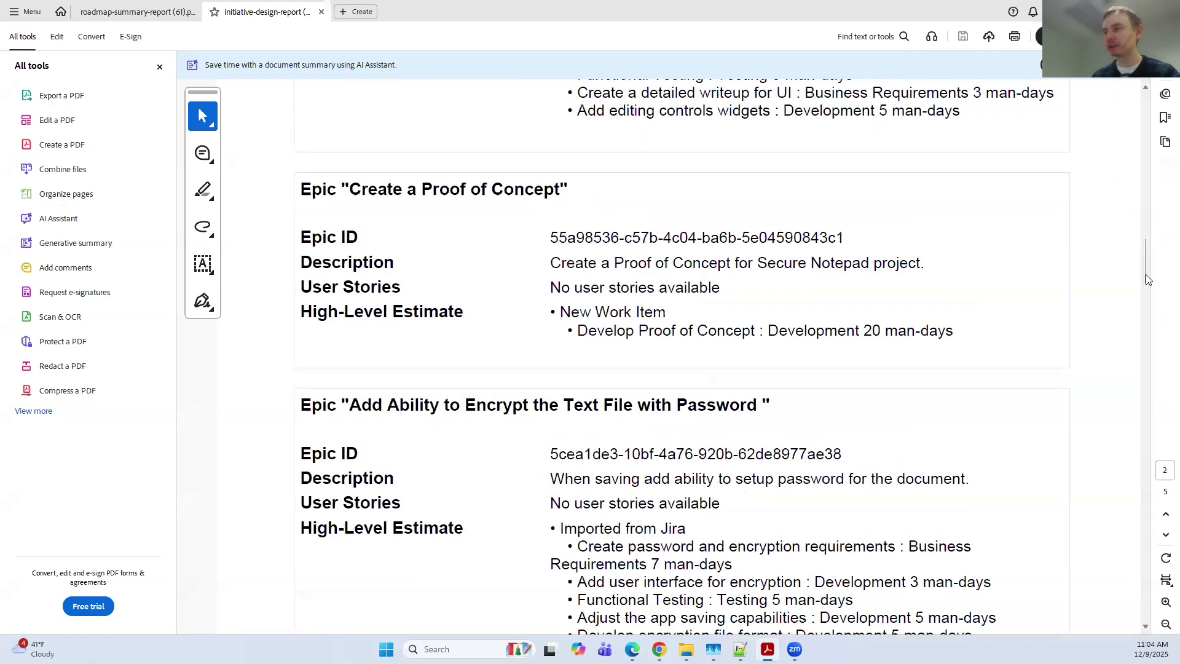
{"action": "scroll", "coordinate": [1153, 298], "scroll_direction": "down", "scroll_amount": 10}
{"action": "scroll", "coordinate": [1161, 369], "scroll_direction": "down", "scroll_amount": 12}
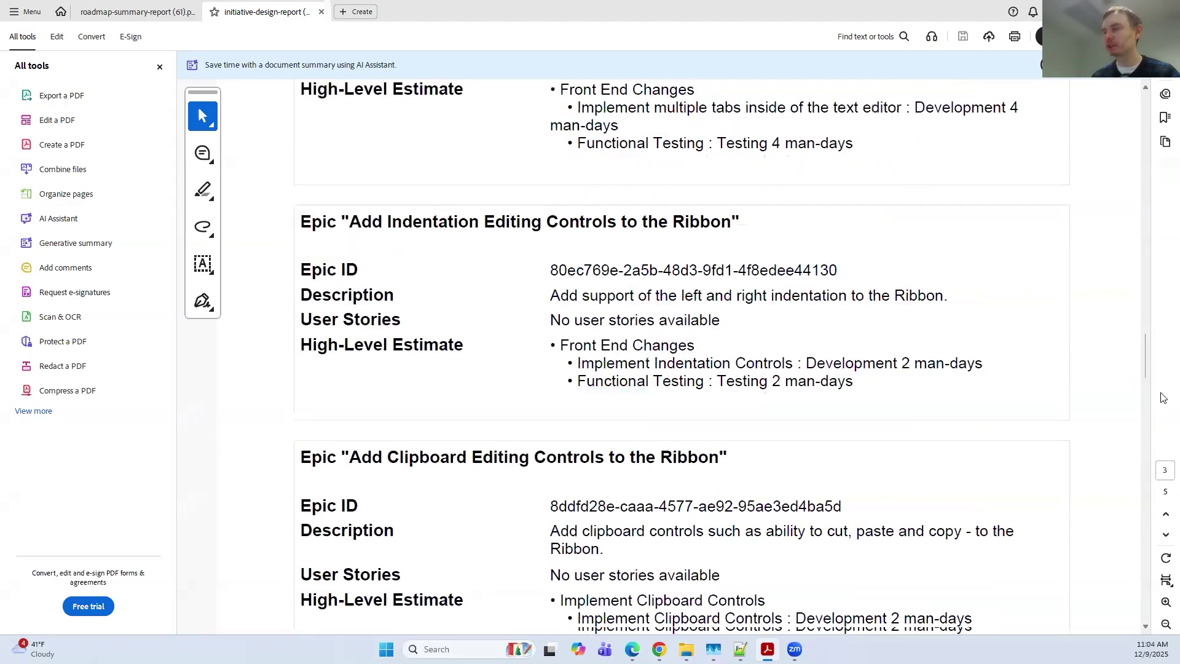
{"action": "scroll", "coordinate": [1163, 411], "scroll_direction": "down", "scroll_amount": 10}
{"action": "scroll", "coordinate": [1164, 468], "scroll_direction": "down", "scroll_amount": 10}
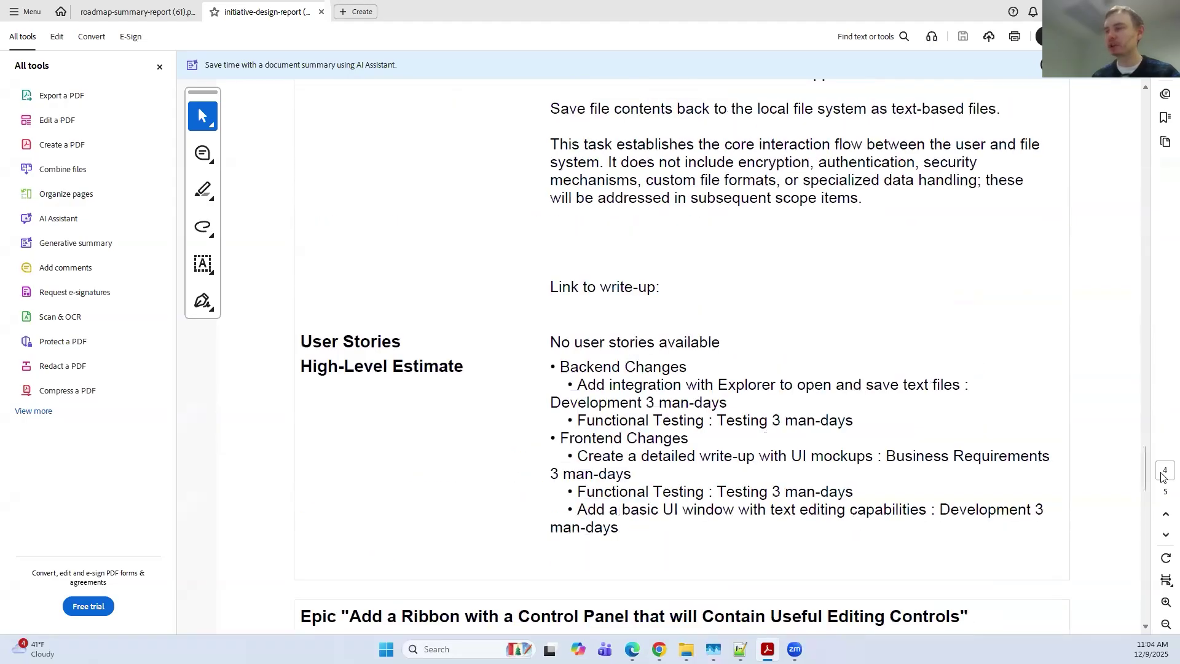
{"action": "scroll", "coordinate": [833, 363], "scroll_direction": "down", "scroll_amount": 8}
{"action": "scroll", "coordinate": [833, 364], "scroll_direction": "down", "scroll_amount": 1}
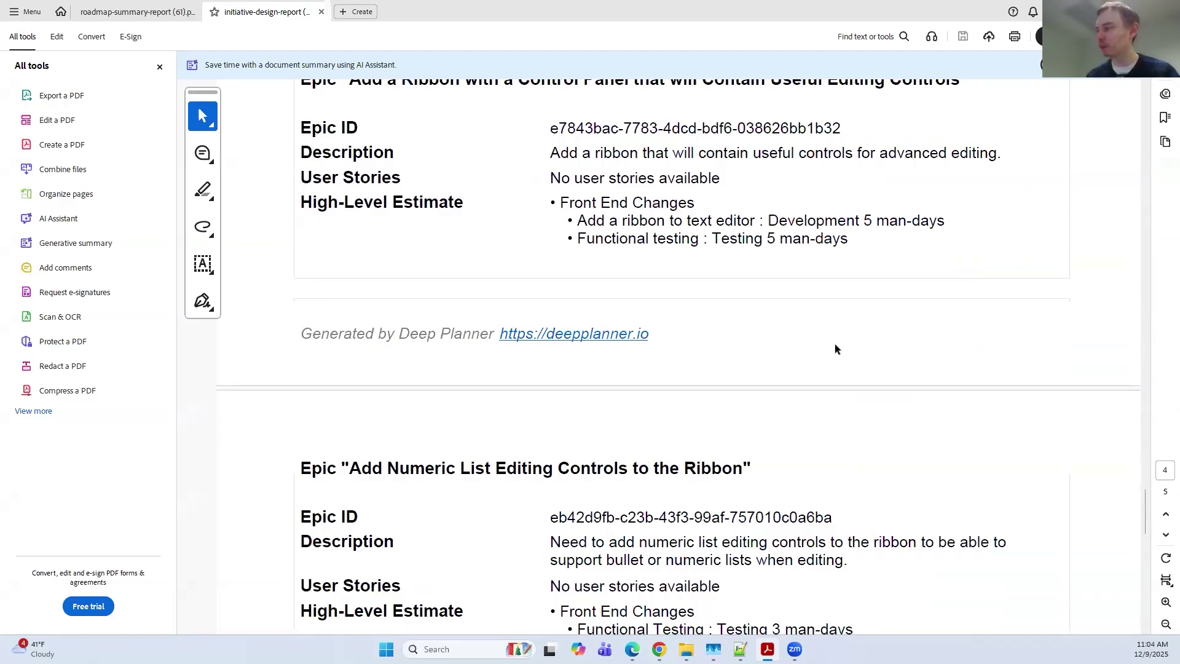
{"action": "scroll", "coordinate": [1146, 480], "scroll_direction": "up", "scroll_amount": 5}
{"action": "left_click_drag", "start_coordinate": [1146, 481], "coordinate": [1114, 99]}
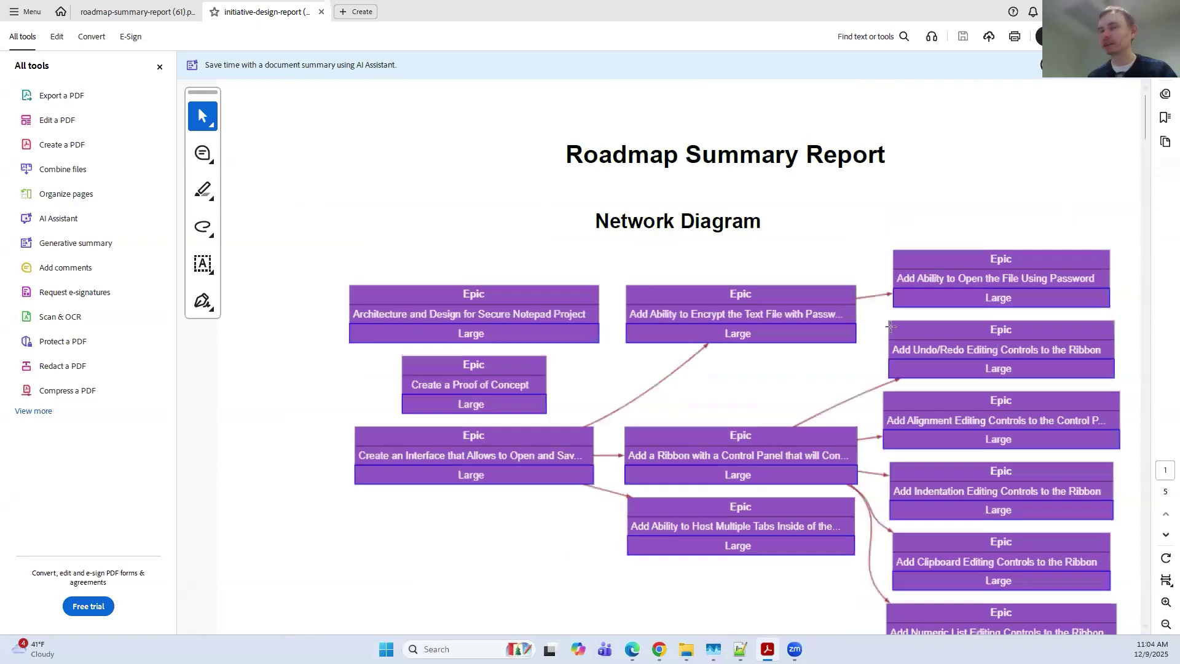